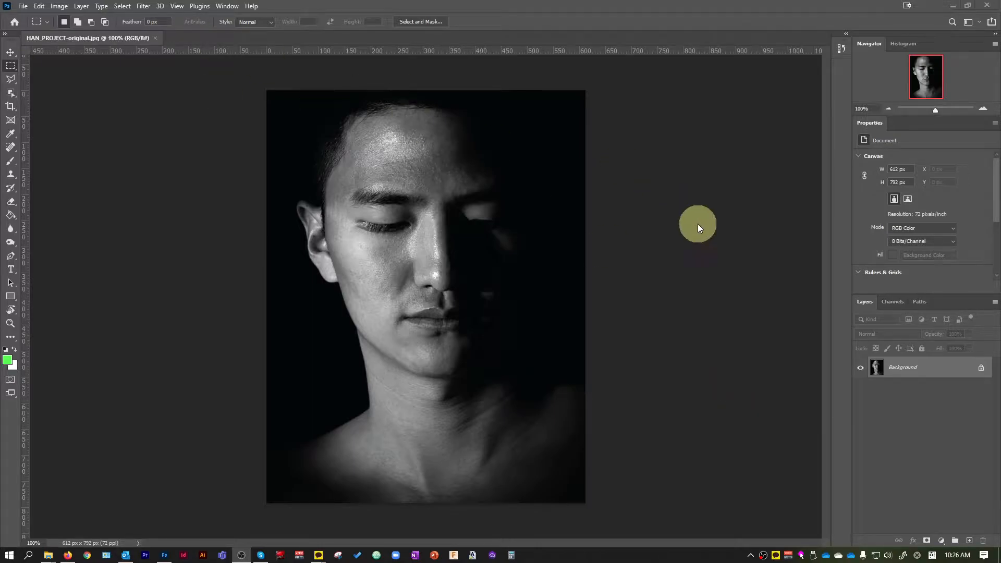
{"action": "left_click", "coordinate": [674, 230]}
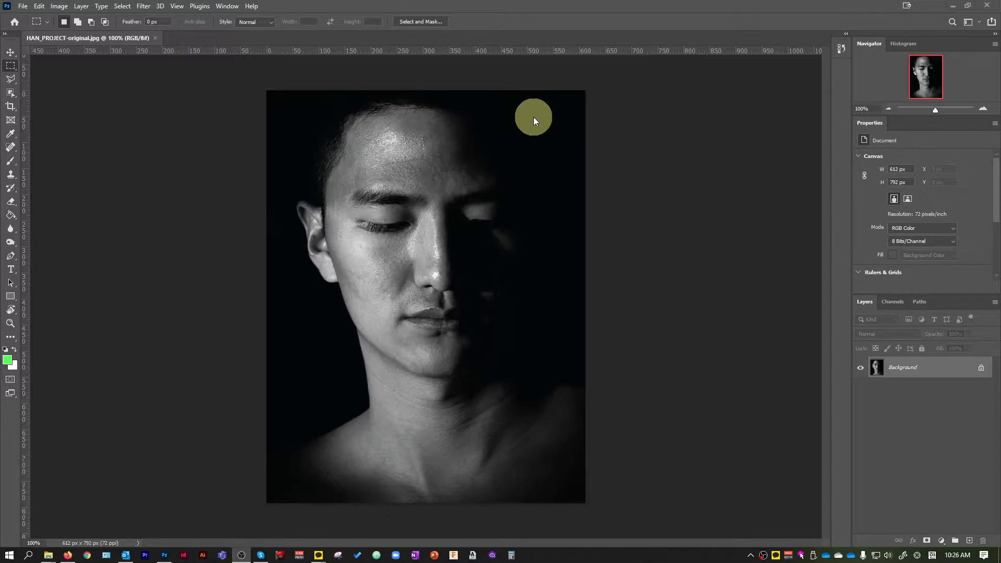
{"action": "scroll", "coordinate": [466, 197], "scroll_direction": "up", "scroll_amount": 2, "text": "alt"}
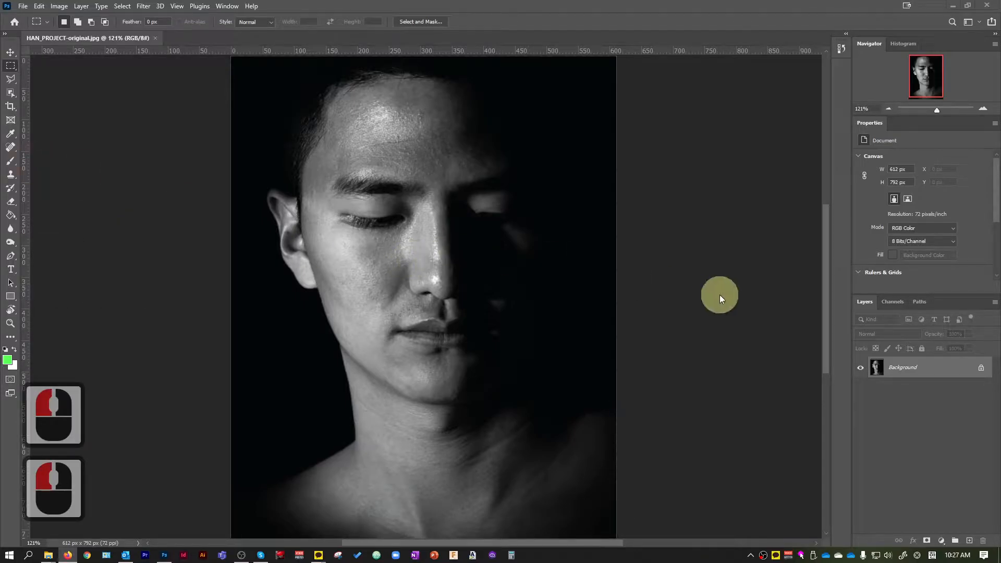
{"action": "scroll", "coordinate": [722, 201], "scroll_direction": "up", "scroll_amount": 5}
{"action": "scroll", "coordinate": [460, 282], "scroll_direction": "down", "scroll_amount": 6}
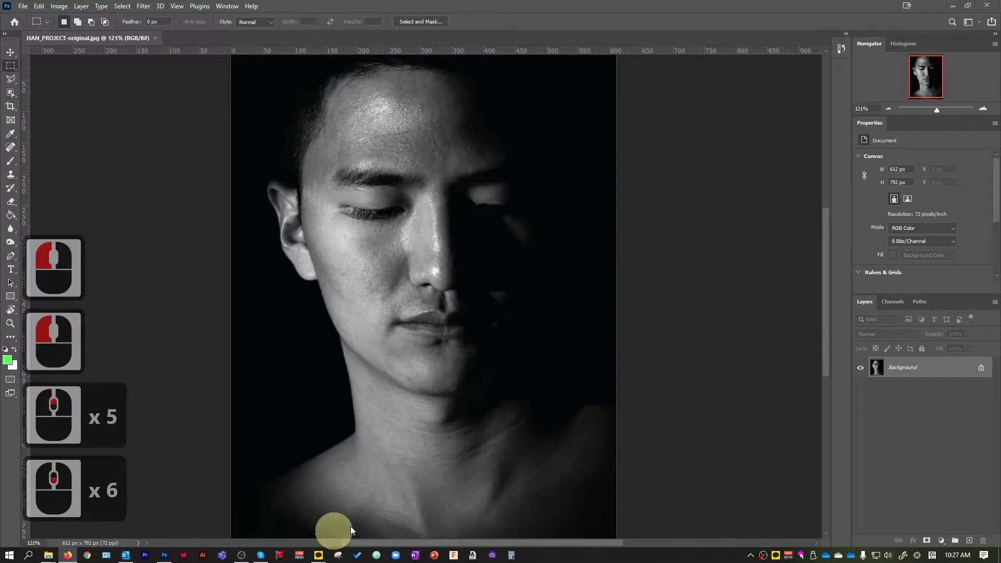
{"action": "scroll", "coordinate": [573, 172], "scroll_direction": "down", "scroll_amount": 3}
{"action": "scroll", "coordinate": [456, 226], "scroll_direction": "up", "scroll_amount": 3}
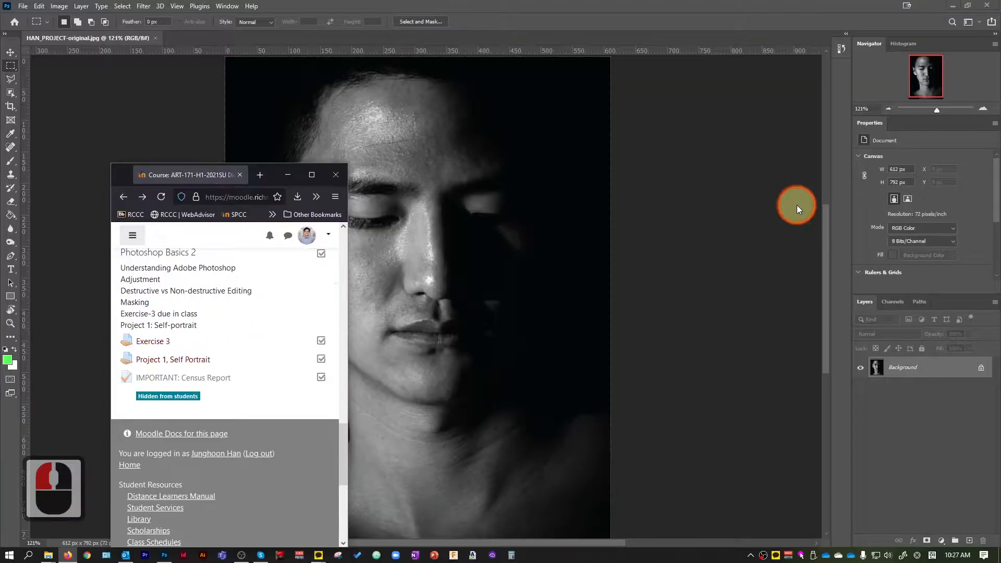
Step: Switch to Firefox in a maximized window, search Google for "pexel" in a new tab, and open the Pexels free stock photo site
{"action": "left_click_drag", "start_coordinate": [266, 174], "coordinate": [225, 0]}
{"action": "double_click", "coordinate": [272, 17]}
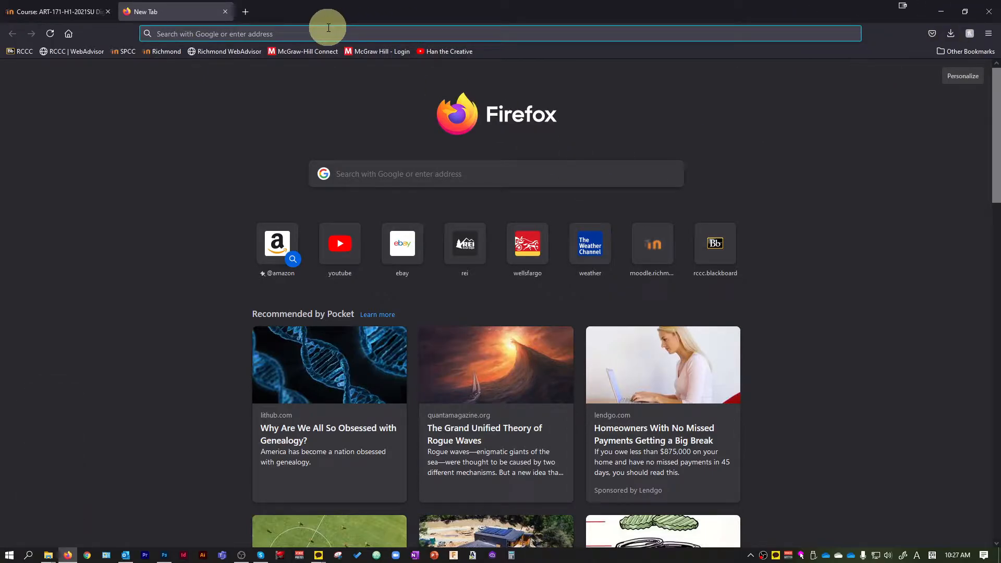
{"action": "type", "text": "pexel"}
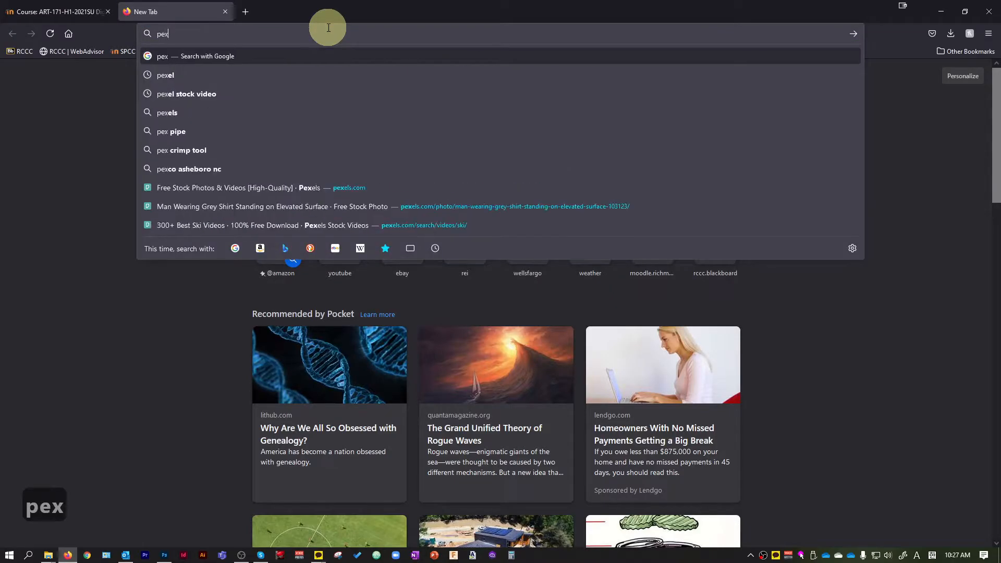
{"action": "key", "text": "Return"}
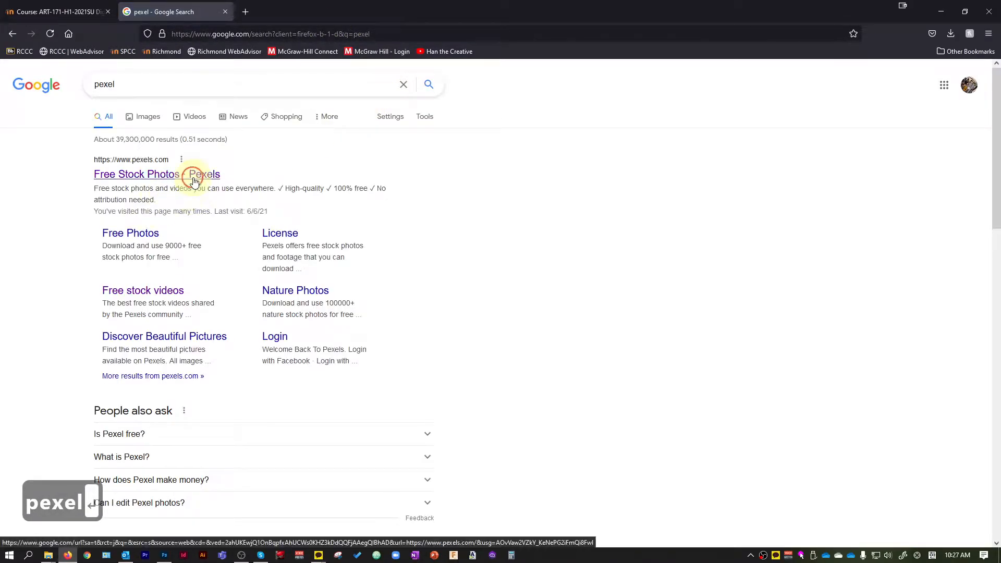
{"action": "left_click", "coordinate": [197, 174]}
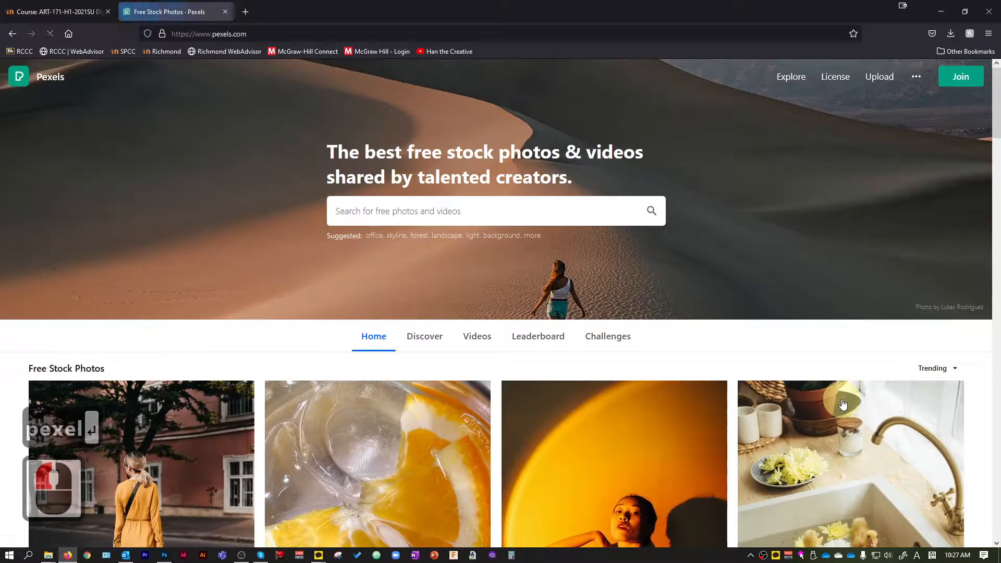
Step: Browse the trending free stock photos on the Pexels home page for a suitable texture or nature image
{"action": "scroll", "coordinate": [548, 300], "scroll_direction": "down", "scroll_amount": 3}
{"action": "scroll", "coordinate": [551, 291], "scroll_direction": "down", "scroll_amount": 4}
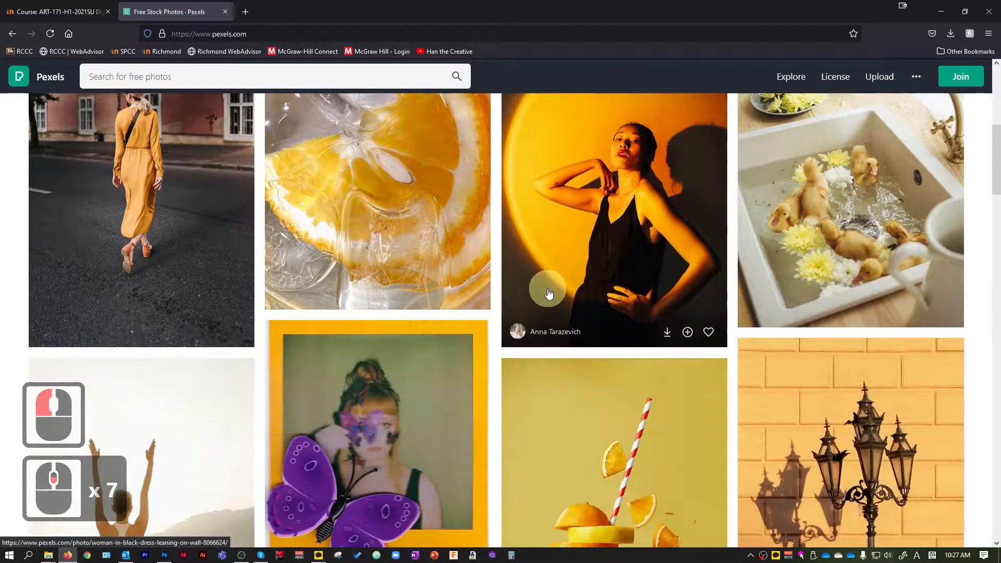
{"action": "scroll", "coordinate": [548, 282], "scroll_direction": "up", "scroll_amount": 10}
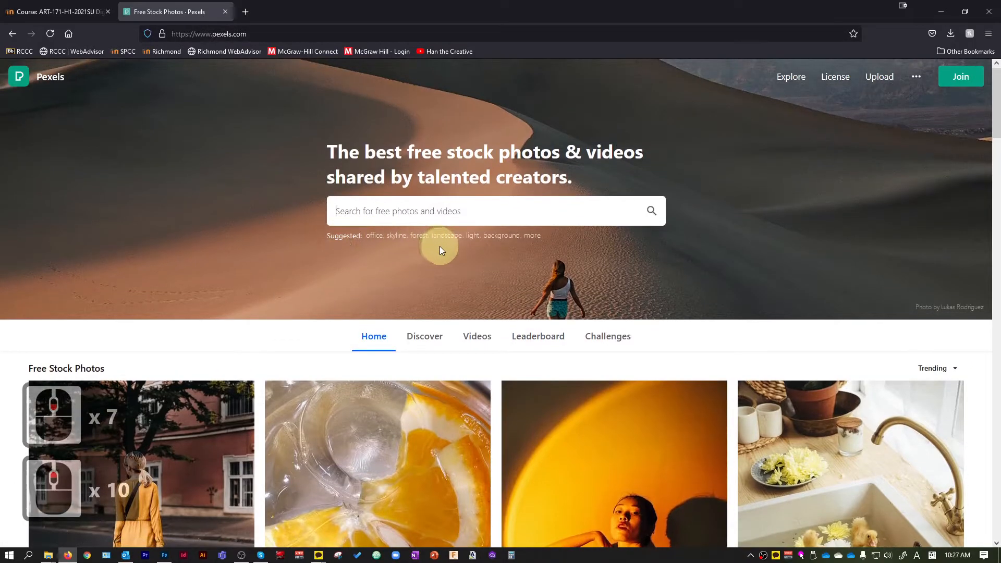
{"action": "scroll", "coordinate": [440, 245], "scroll_direction": "down", "scroll_amount": 15}
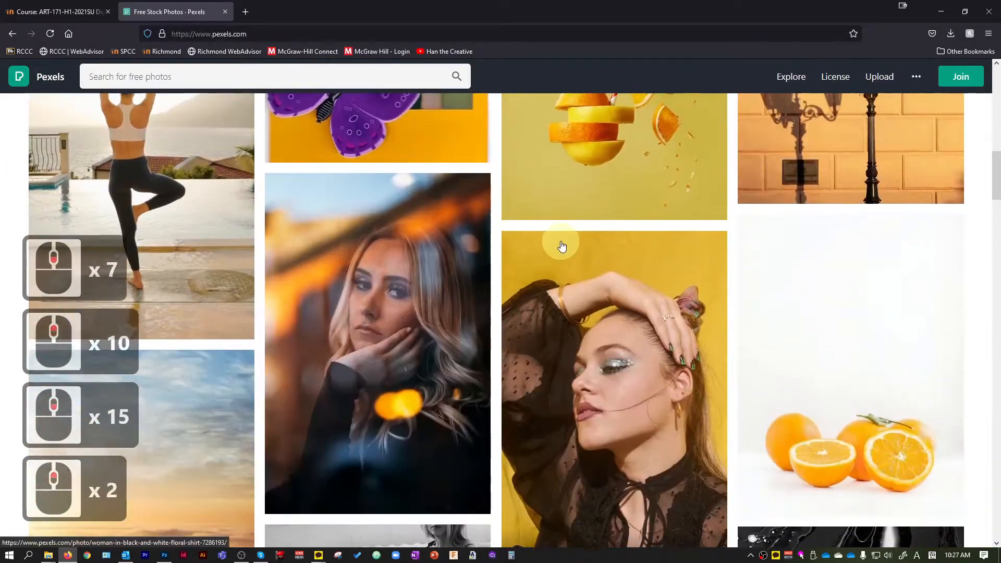
{"action": "scroll", "coordinate": [574, 249], "scroll_direction": "up", "scroll_amount": 14}
{"action": "scroll", "coordinate": [576, 254], "scroll_direction": "down", "scroll_amount": 6}
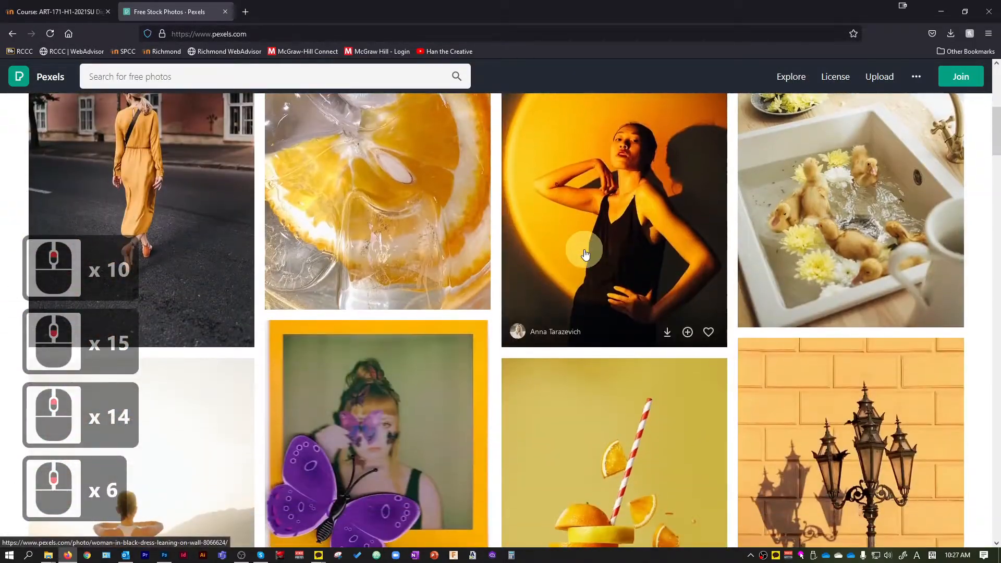
{"action": "scroll", "coordinate": [593, 269], "scroll_direction": "down", "scroll_amount": 5}
{"action": "scroll", "coordinate": [626, 300], "scroll_direction": "down", "scroll_amount": 16}
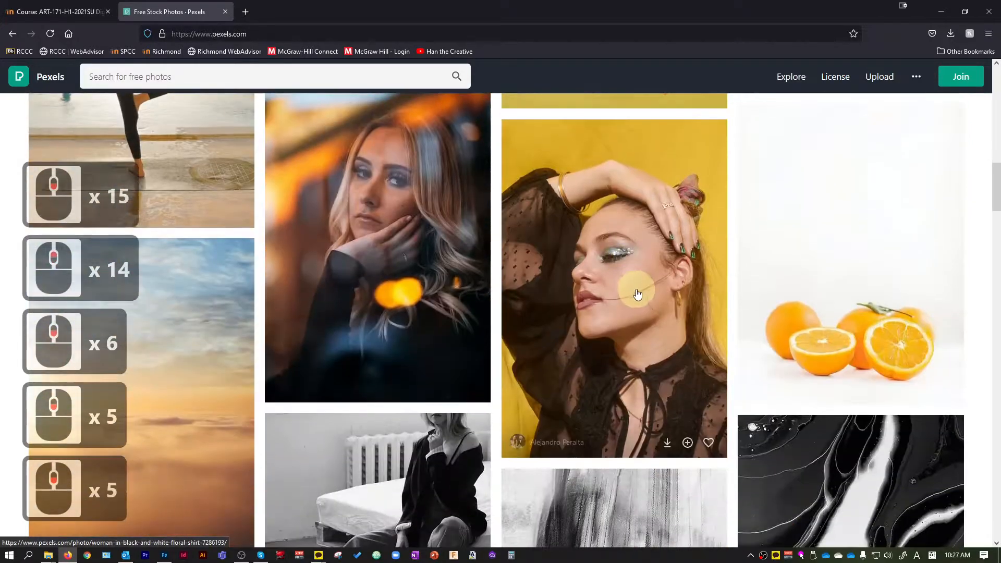
{"action": "scroll", "coordinate": [650, 300], "scroll_direction": "down", "scroll_amount": 20}
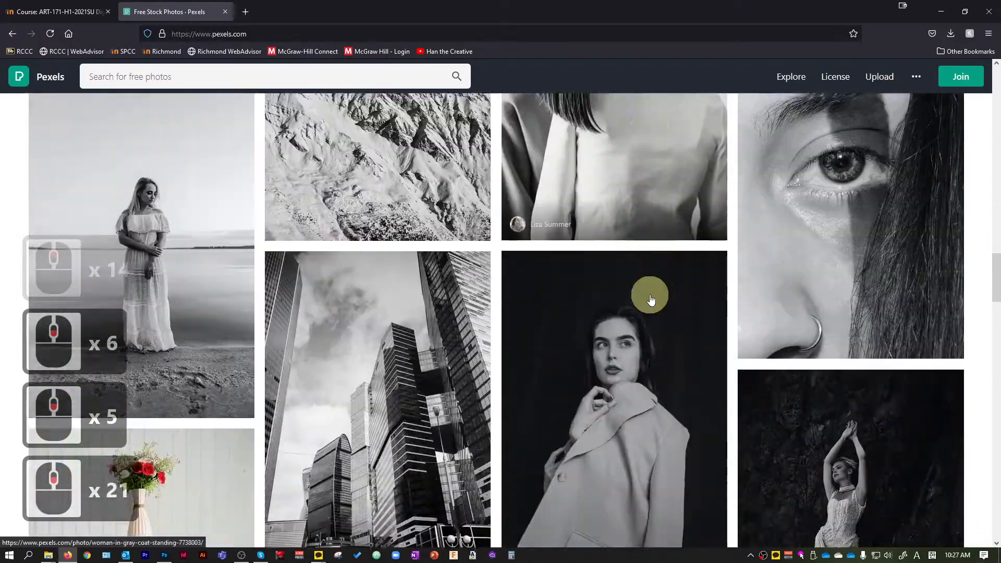
{"action": "scroll", "coordinate": [653, 296], "scroll_direction": "down", "scroll_amount": 20}
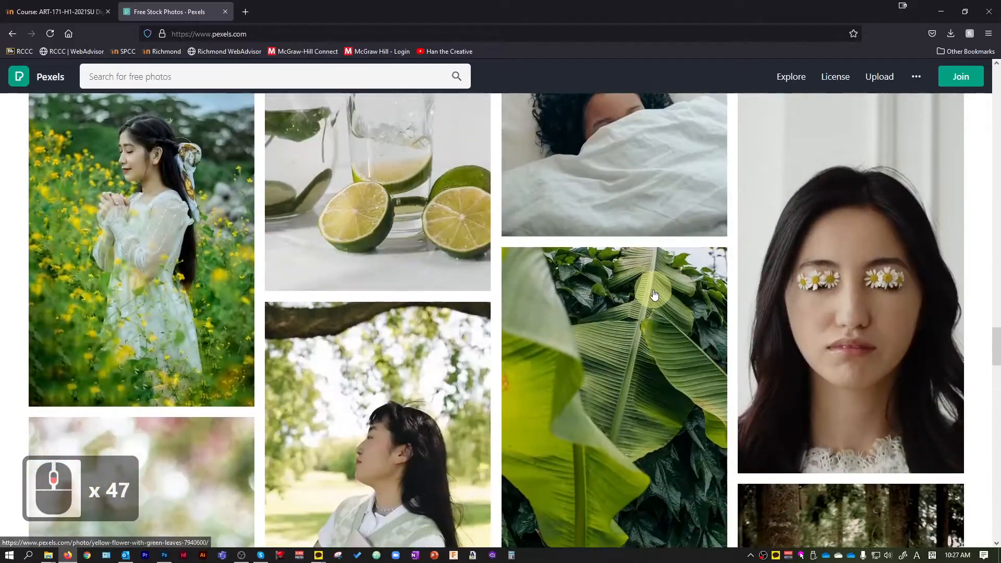
{"action": "scroll", "coordinate": [689, 332], "scroll_direction": "down", "scroll_amount": 6}
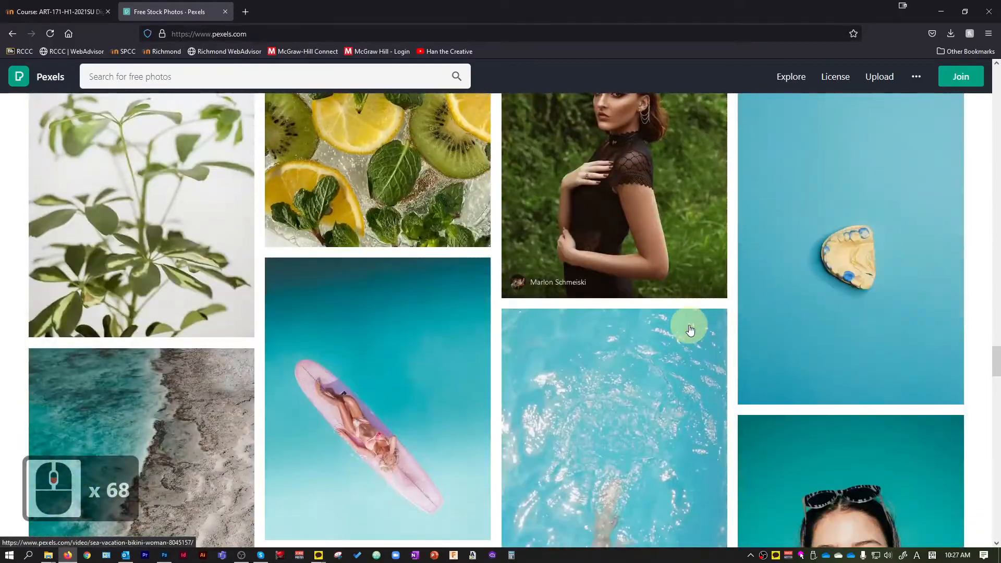
{"action": "scroll", "coordinate": [689, 332], "scroll_direction": "up", "scroll_amount": 5}
{"action": "scroll", "coordinate": [690, 330], "scroll_direction": "down", "scroll_amount": 12}
{"action": "scroll", "coordinate": [690, 330], "scroll_direction": "down", "scroll_amount": 20}
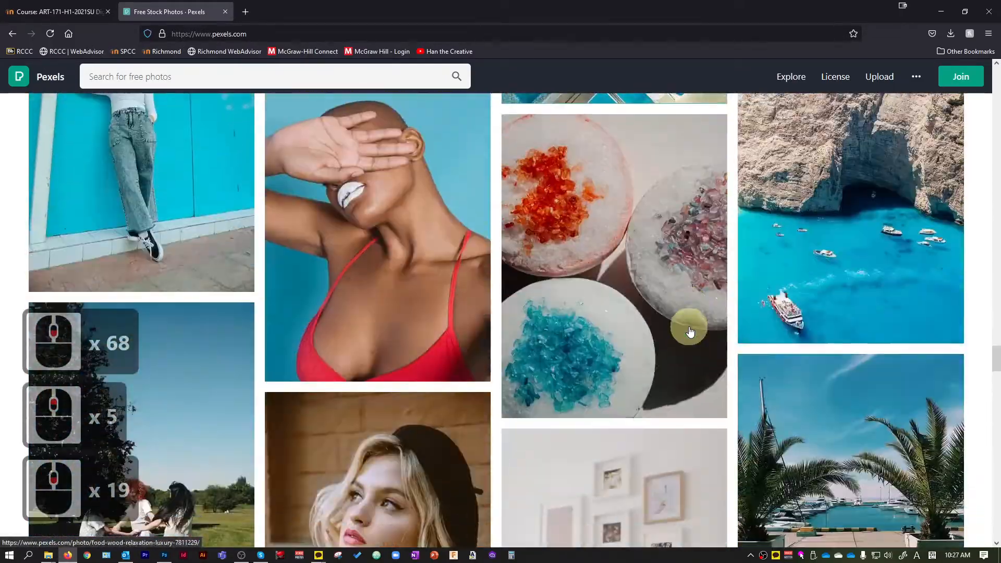
{"action": "scroll", "coordinate": [702, 328], "scroll_direction": "down", "scroll_amount": 20}
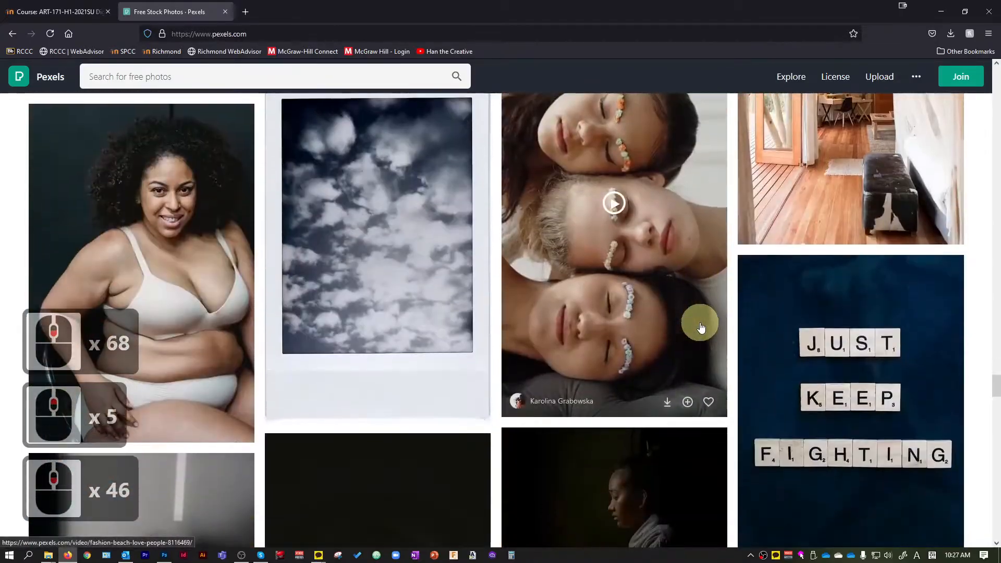
{"action": "scroll", "coordinate": [699, 326], "scroll_direction": "down", "scroll_amount": 6}
{"action": "scroll", "coordinate": [699, 324], "scroll_direction": "up", "scroll_amount": 6}
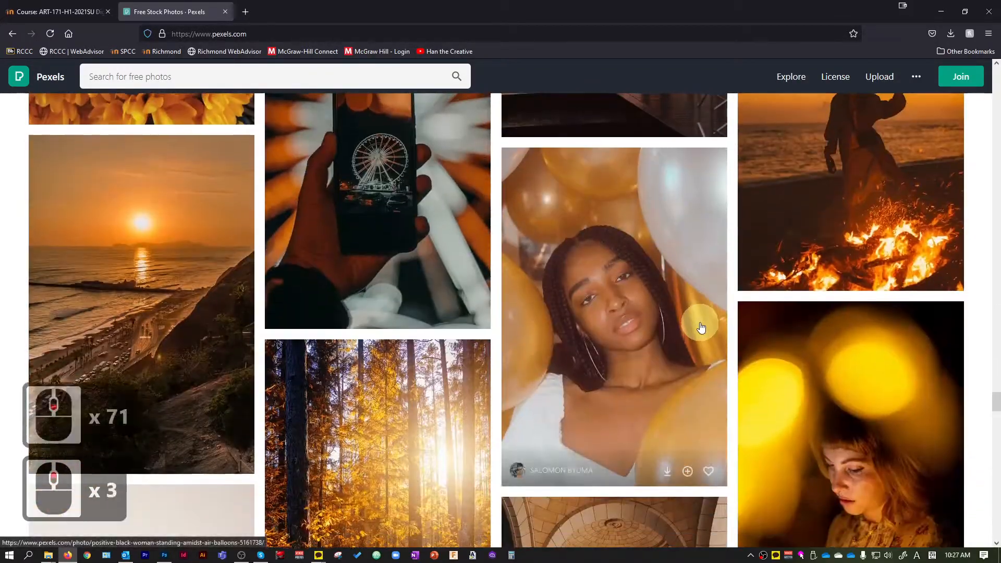
{"action": "scroll", "coordinate": [699, 331], "scroll_direction": "down", "scroll_amount": 3}
{"action": "scroll", "coordinate": [200, 303], "scroll_direction": "up", "scroll_amount": 2}
{"action": "scroll", "coordinate": [200, 302], "scroll_direction": "up", "scroll_amount": 2}
Step: Open the yellow-petaled flowers photo and download it for free, saving the JPEG file to disk
{"action": "left_click", "coordinate": [219, 358]}
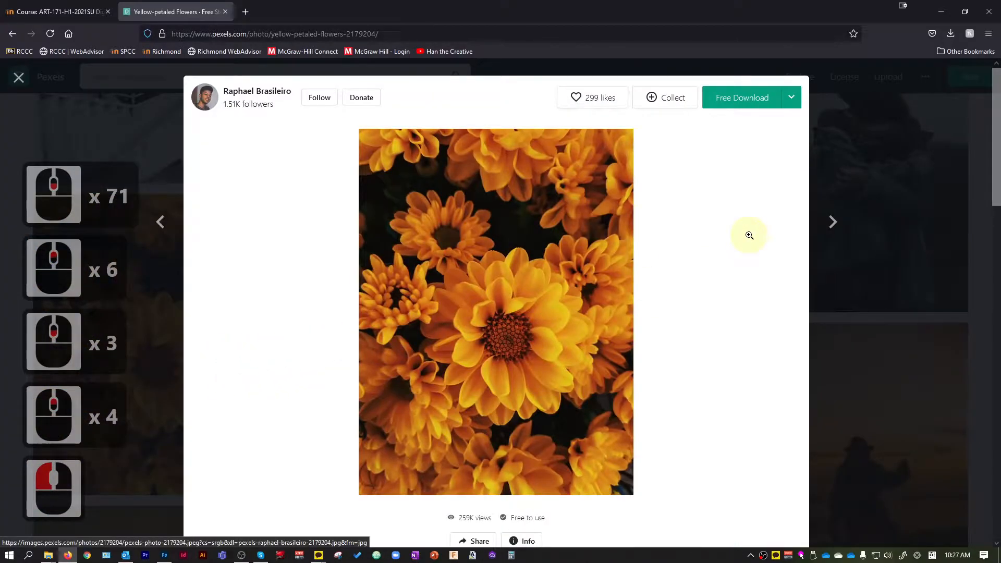
{"action": "left_click", "coordinate": [741, 98]}
{"action": "left_click", "coordinate": [436, 300]}
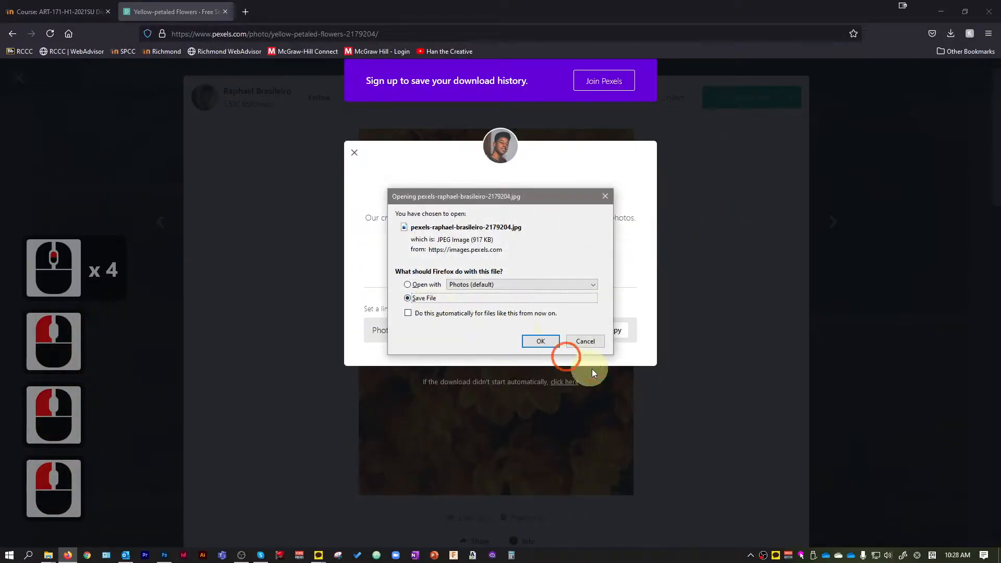
{"action": "left_click", "coordinate": [537, 339]}
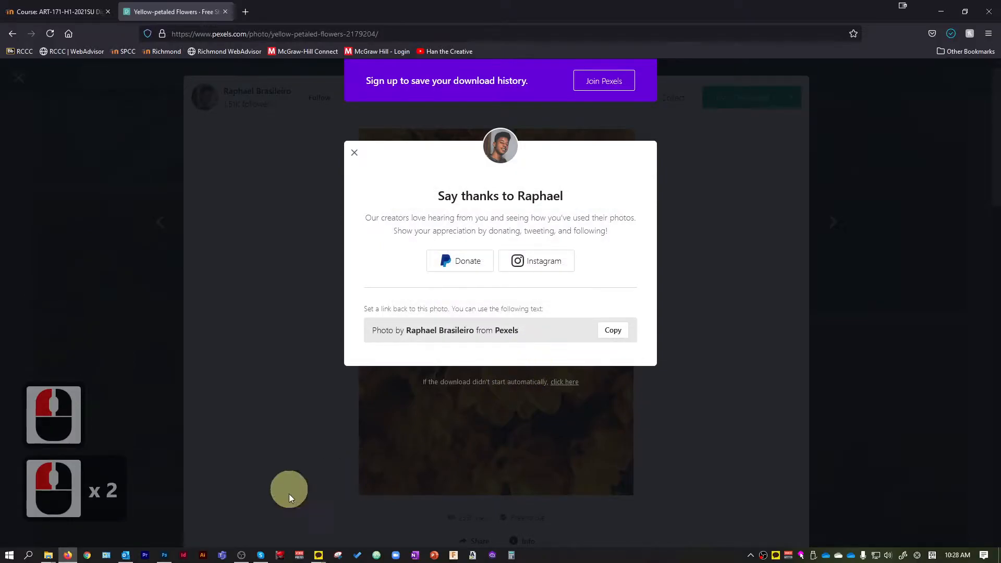
Step: Switch to Photoshop and open the downloaded yellow flower JPG from the Downloads folder
{"action": "left_click", "coordinate": [185, 551]}
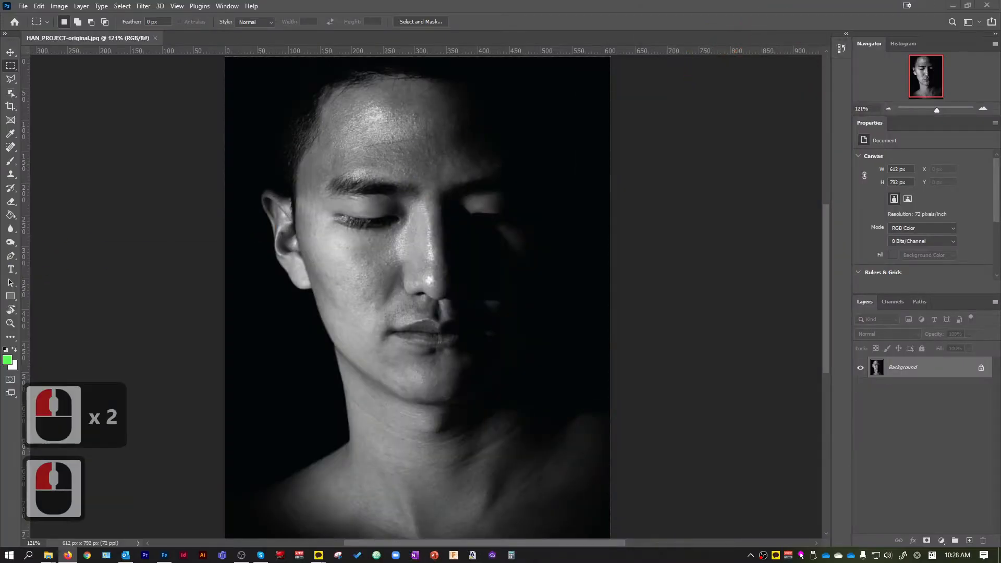
{"action": "left_click", "coordinate": [23, 7]}
{"action": "left_click", "coordinate": [32, 29]}
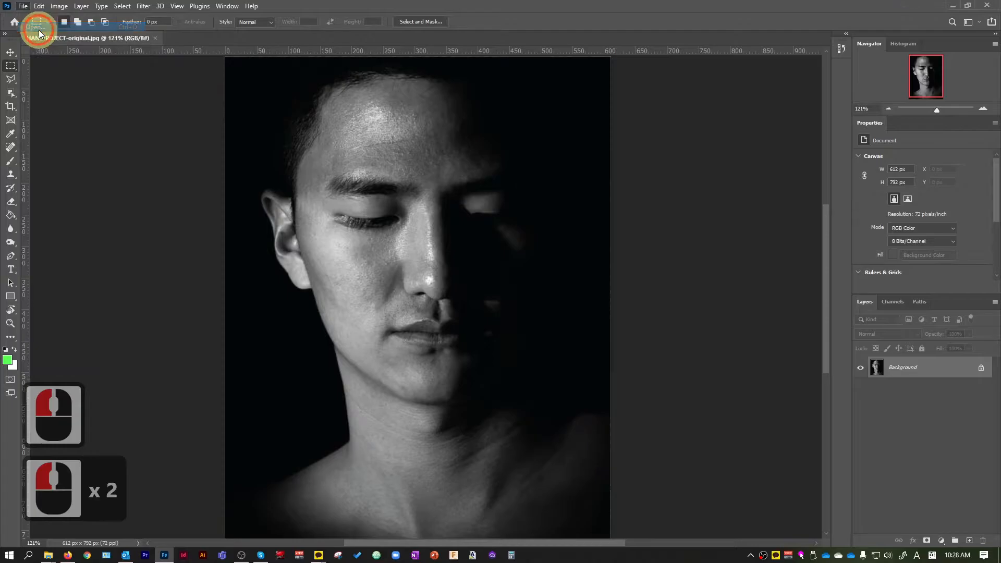
{"action": "scroll", "coordinate": [86, 102], "scroll_direction": "up", "scroll_amount": 12}
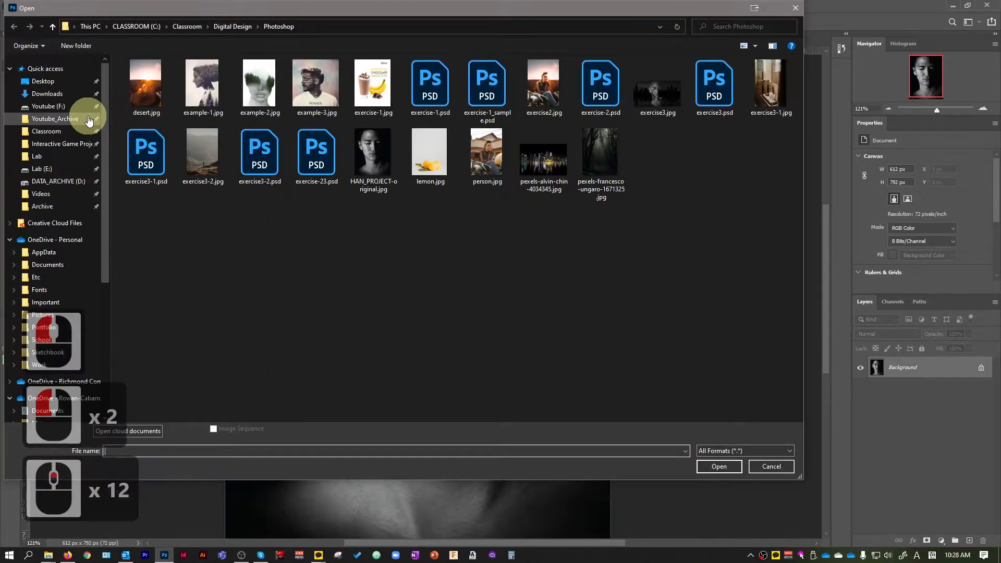
{"action": "left_click", "coordinate": [60, 95]}
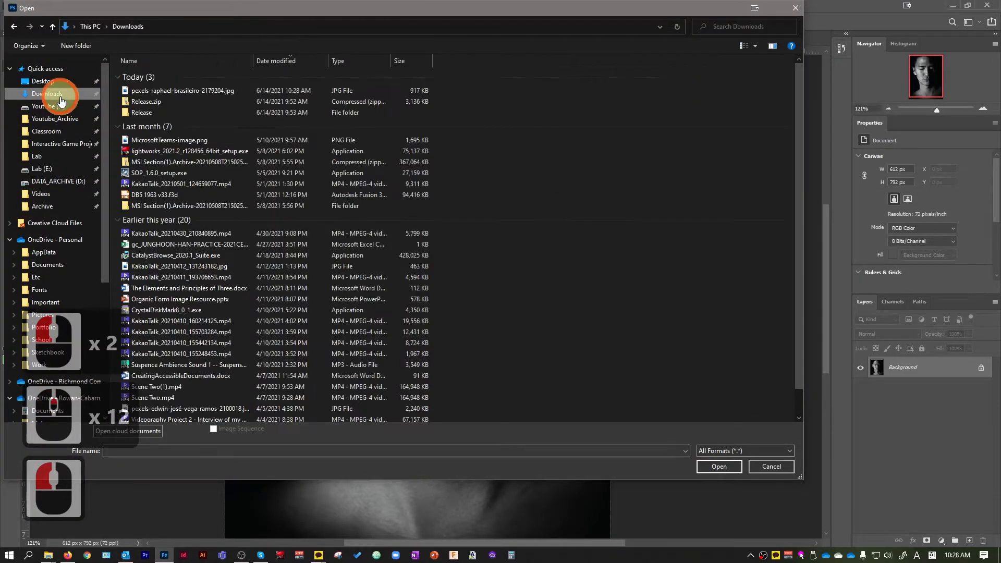
{"action": "double_click", "coordinate": [214, 93]}
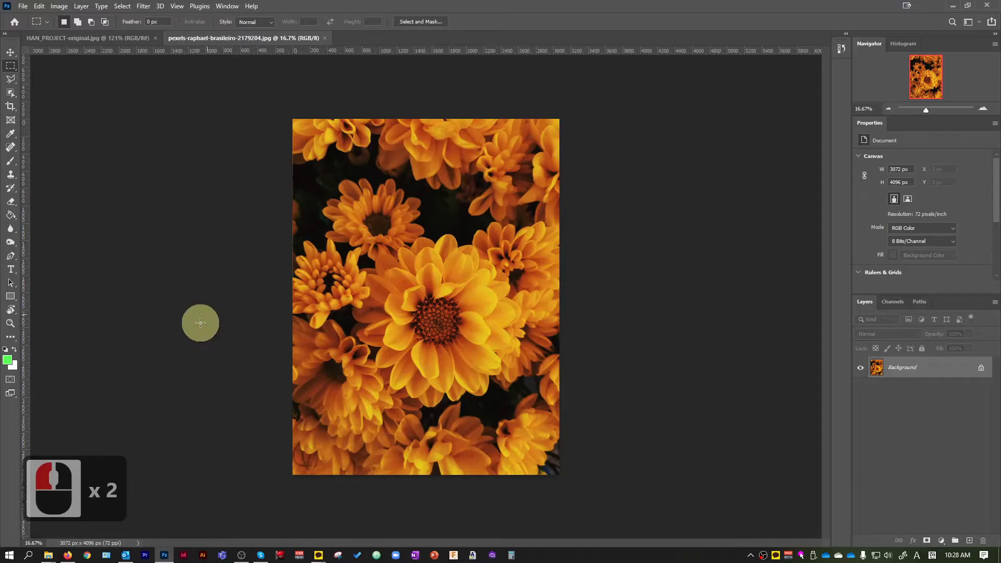
{"action": "left_click", "coordinate": [530, 527]}
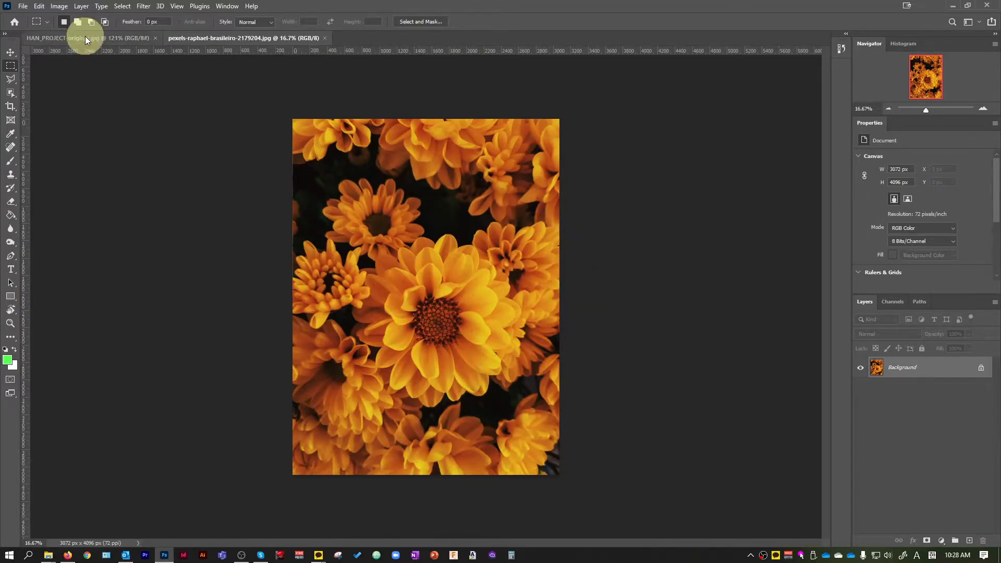
{"action": "left_click", "coordinate": [140, 38]}
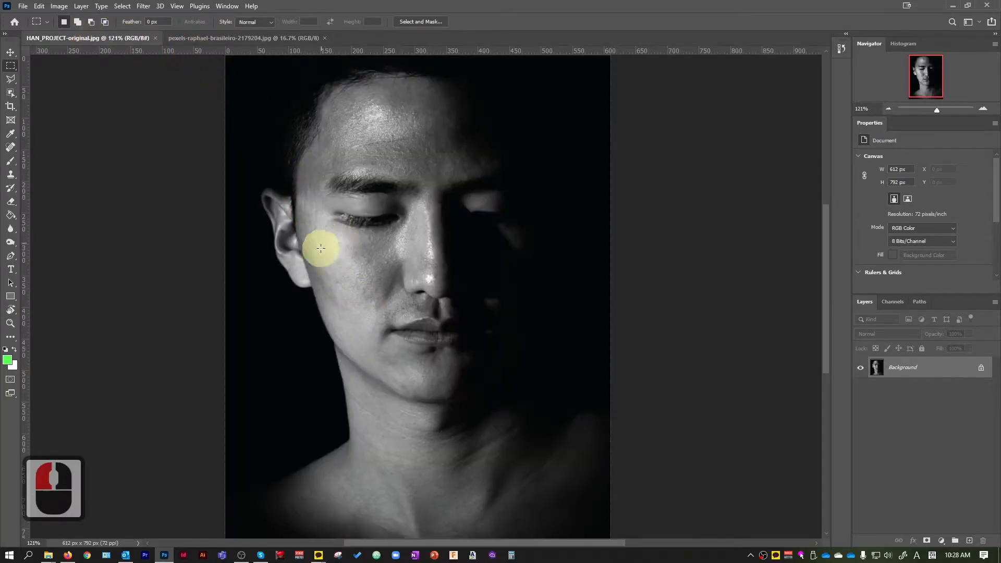
{"action": "left_click", "coordinate": [193, 39]}
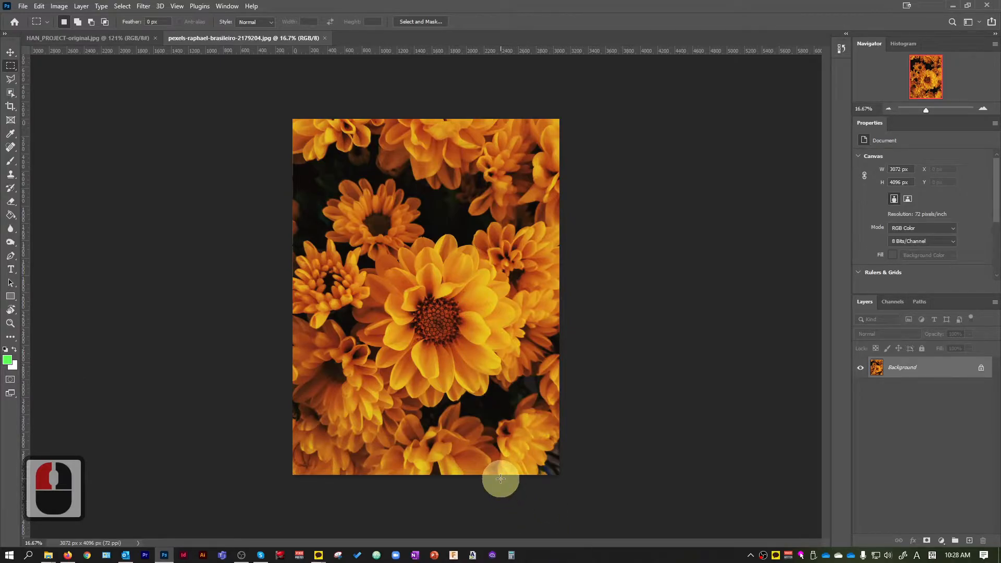
Step: Copy the entire flower image to the clipboard and switch to the black-and-white portrait document
{"action": "key", "text": "ctrl+a"}
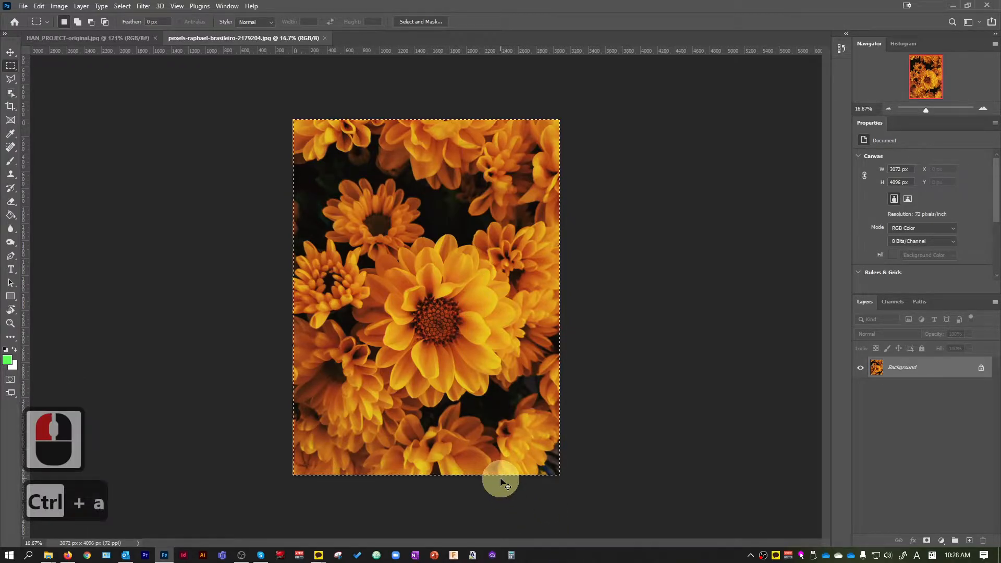
{"action": "left_click", "coordinate": [13, 72]}
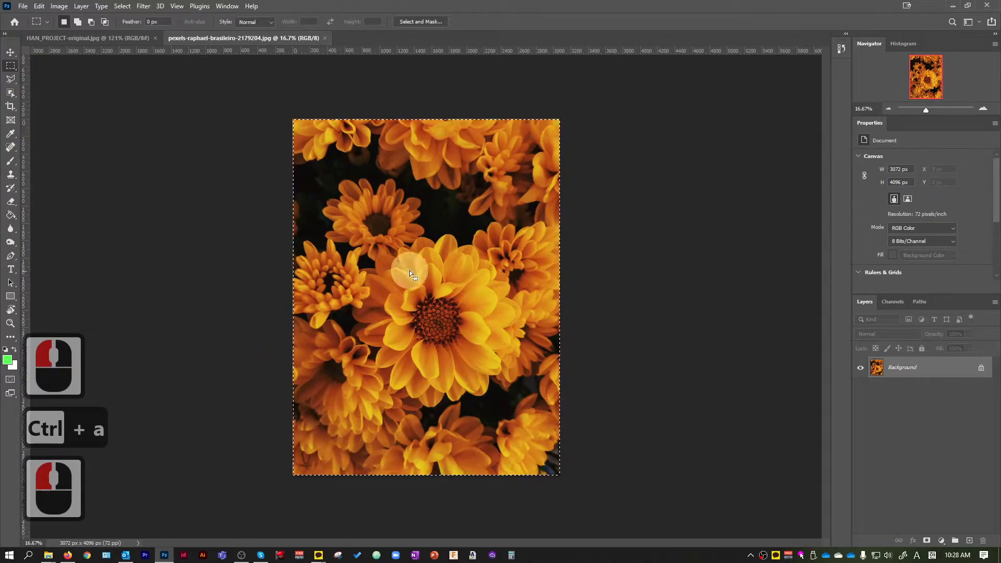
{"action": "key", "text": "ctrl+a"}
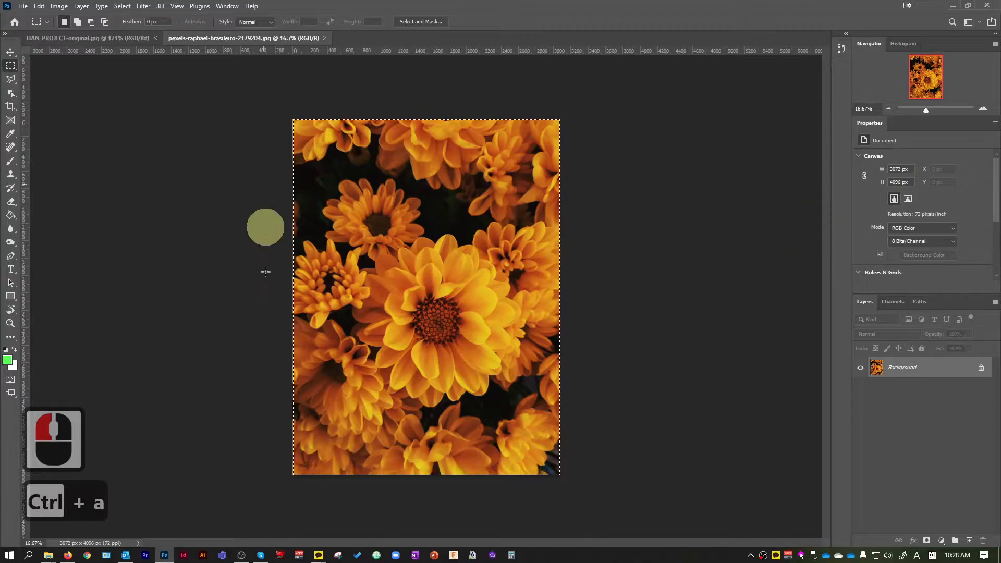
{"action": "key", "text": "ctrl+c"}
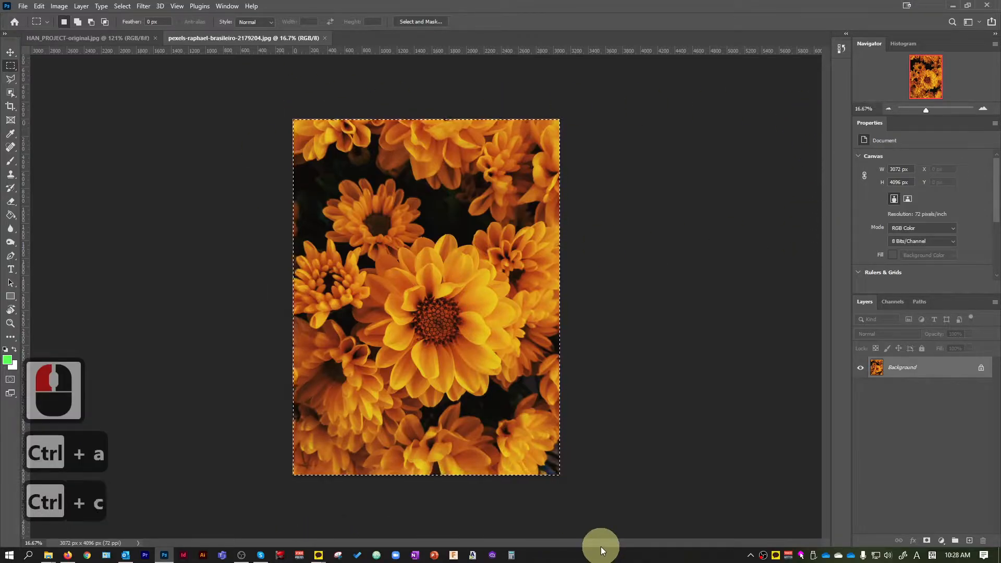
{"action": "left_click", "coordinate": [118, 37]}
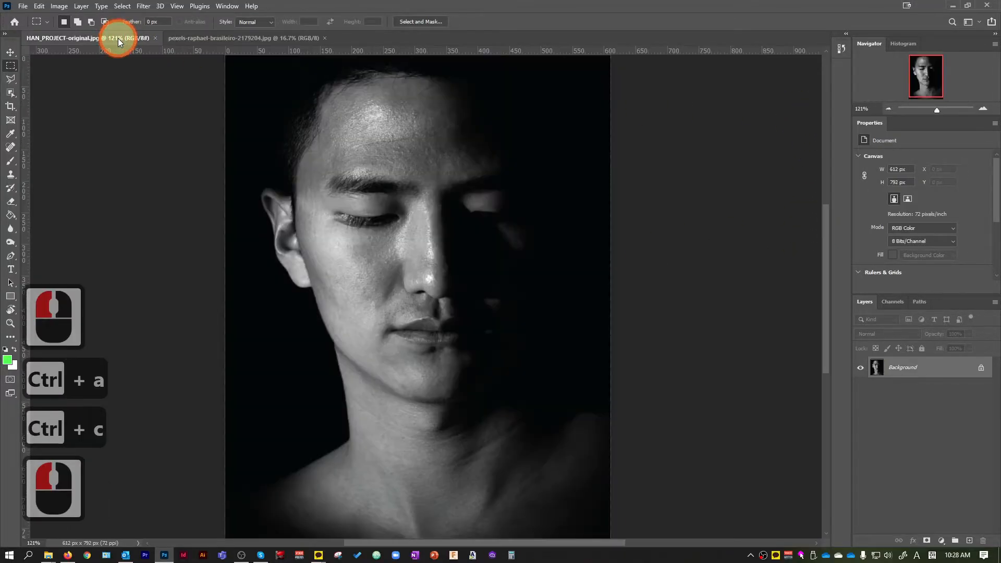
Step: Try to paste the full-size flower image over the portrait and reposition it, and undo the paste
{"action": "key", "text": "ctrl+v"}
{"action": "scroll", "coordinate": [534, 461], "scroll_direction": "down", "scroll_amount": 6}
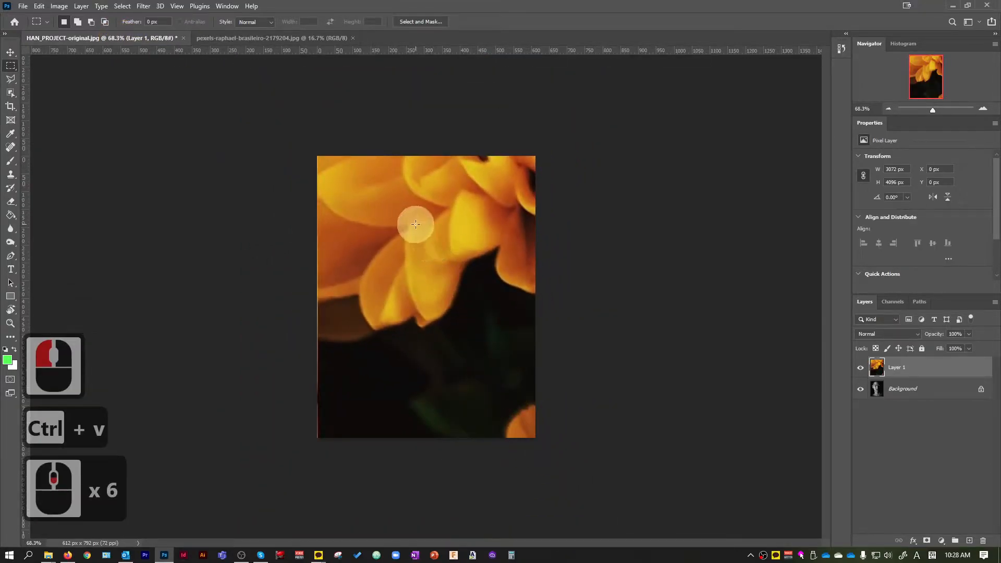
{"action": "key", "text": "v"}
{"action": "left_click_drag", "start_coordinate": [467, 228], "coordinate": [505, 270]}
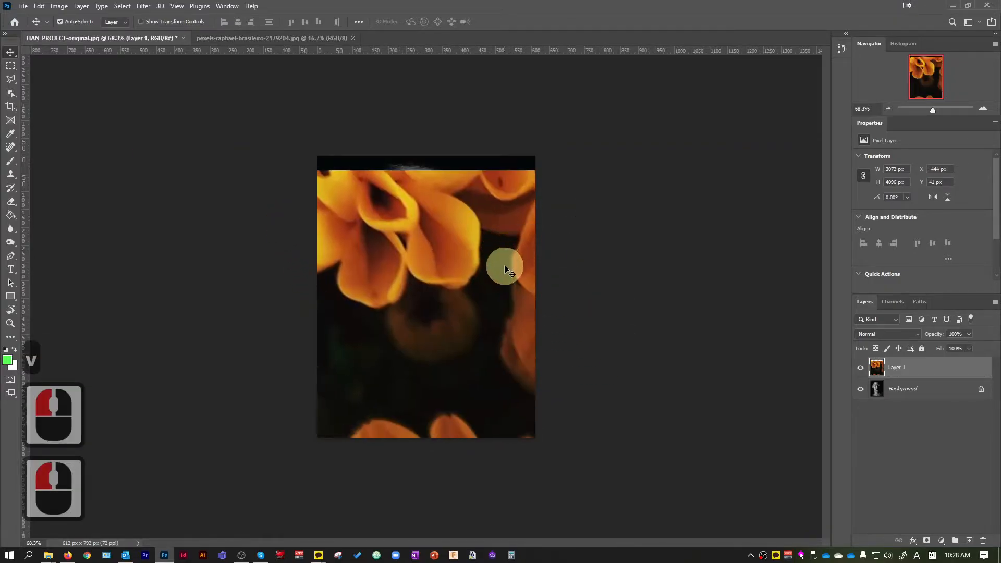
{"action": "key", "text": "ctrl+z"}
{"action": "key", "text": "ctrl+z"}
{"action": "key", "text": "ctrl+z"}
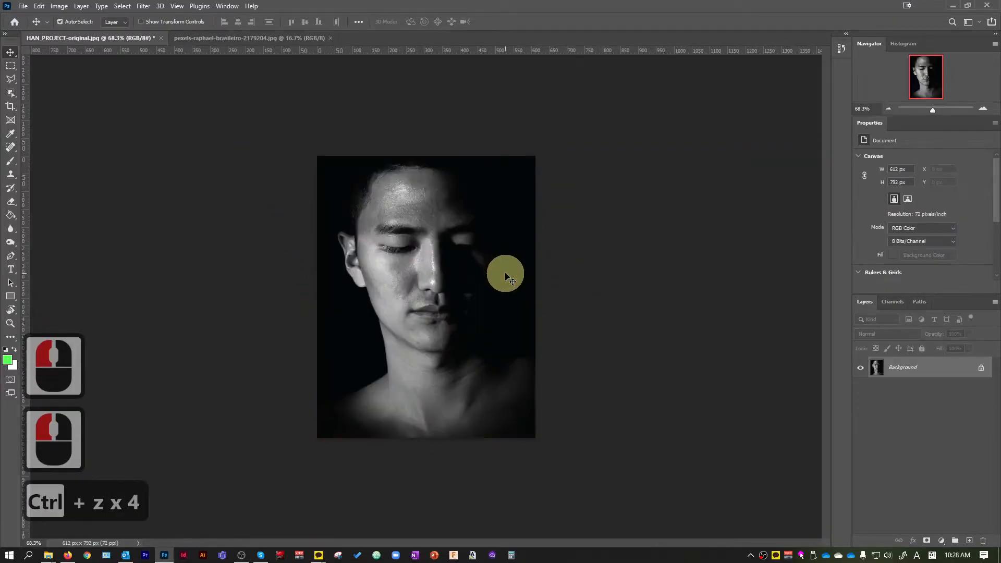
Step: Check the pixel dimensions of the flower photo and of the portrait without resizing either one
{"action": "left_click", "coordinate": [211, 40]}
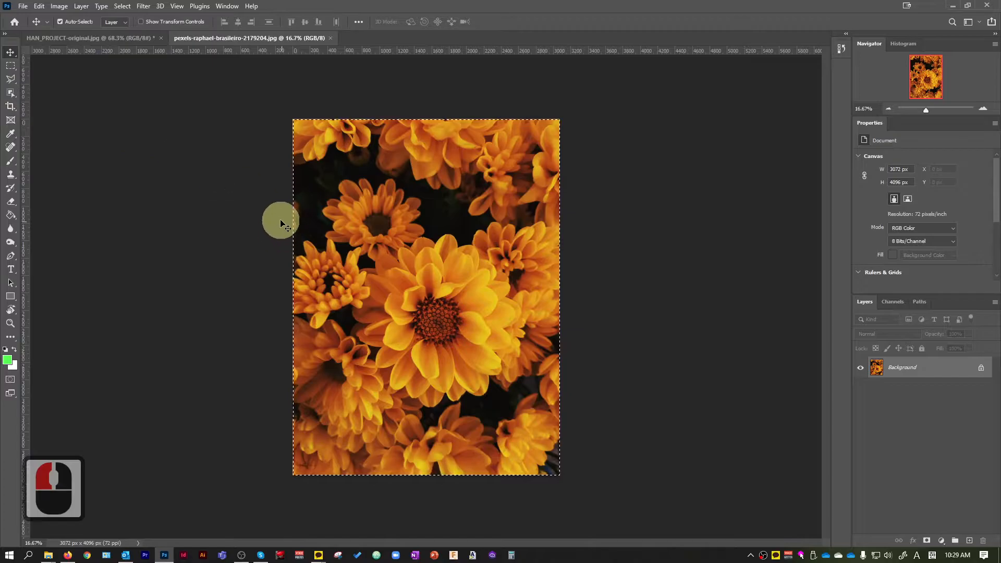
{"action": "left_click", "coordinate": [61, 6]}
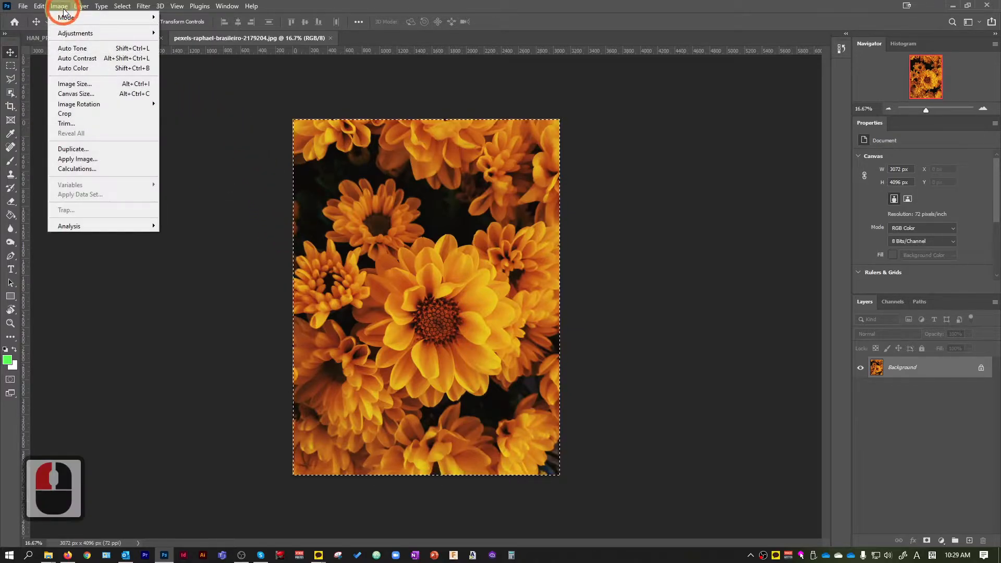
{"action": "left_click", "coordinate": [75, 84]}
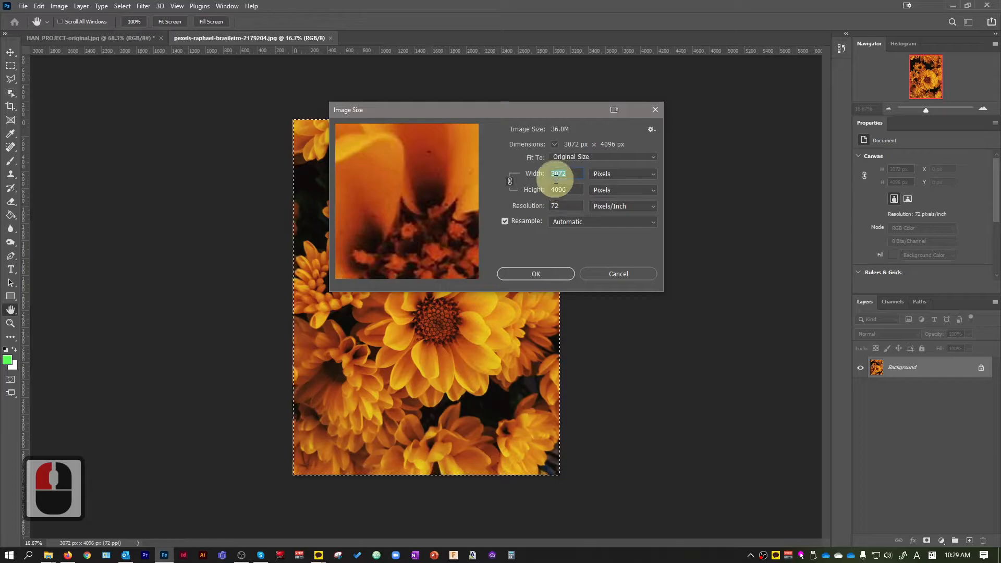
{"action": "left_click", "coordinate": [614, 274]}
{"action": "left_click", "coordinate": [117, 38]}
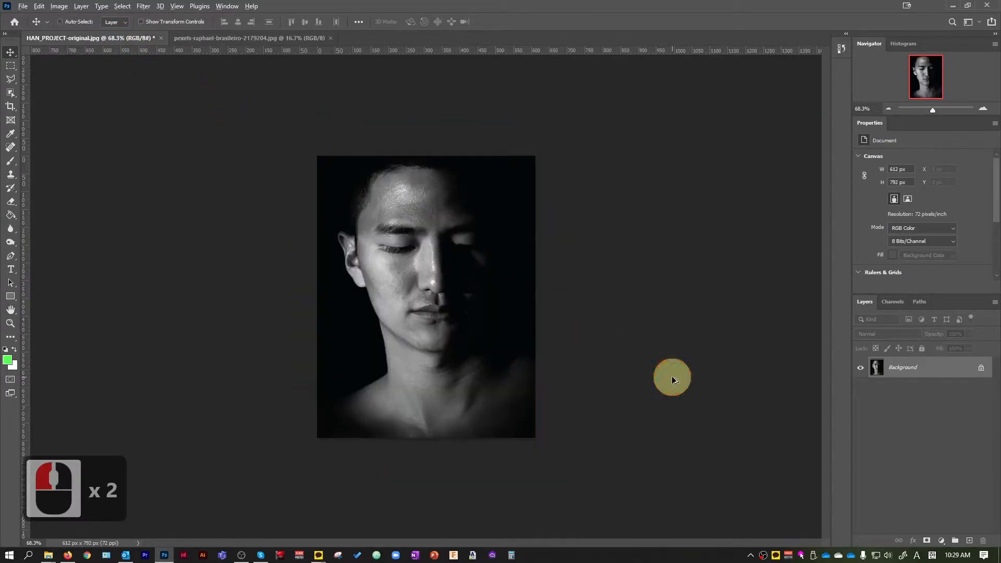
{"action": "key", "text": "ctrl+alt+i"}
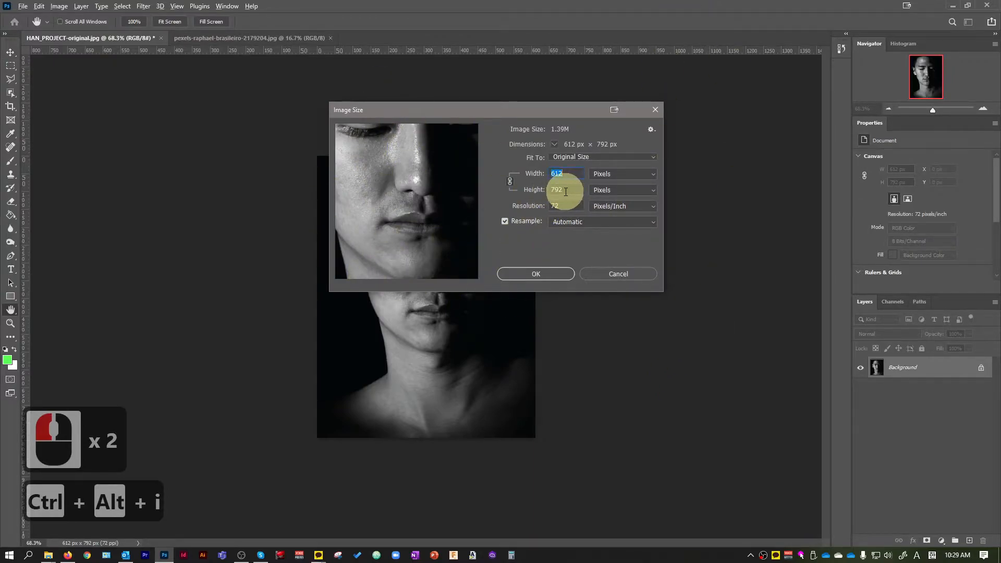
{"action": "left_click", "coordinate": [615, 274]}
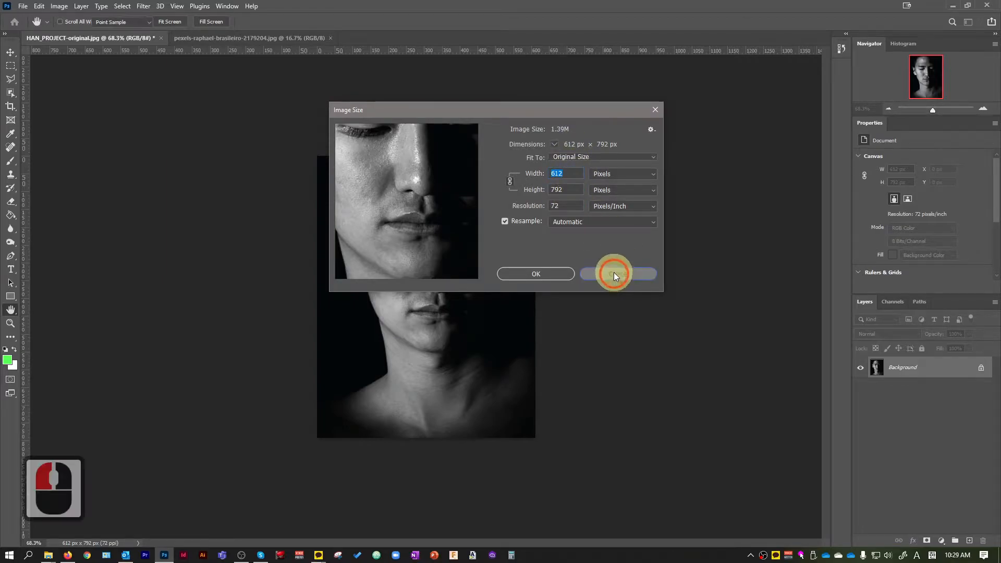
Step: Resize the flower photo to a height of 1000 pixels, keeping its proportions
{"action": "left_click", "coordinate": [265, 41]}
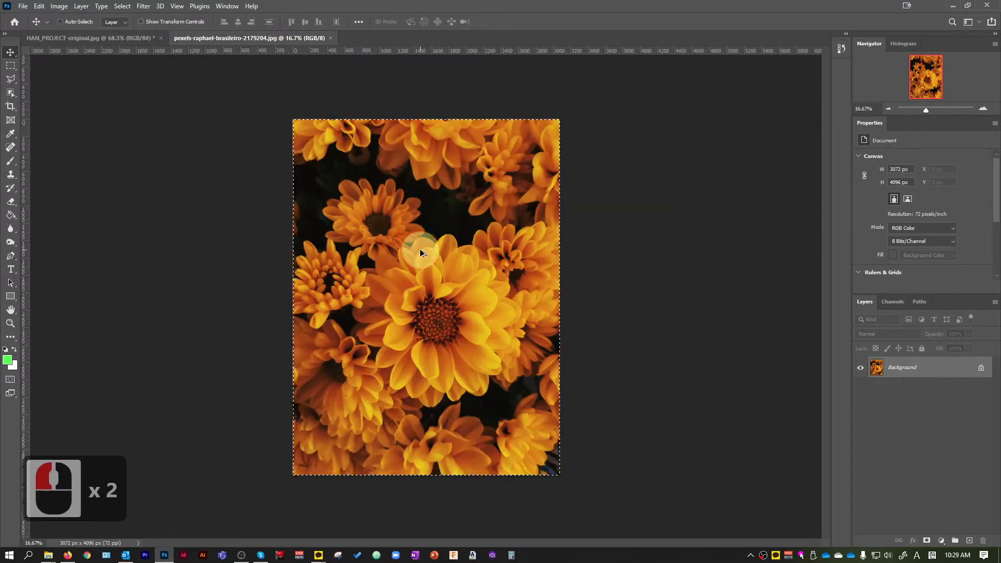
{"action": "key", "text": "ctrl+alt+i"}
{"action": "left_click", "coordinate": [566, 190]}
{"action": "type", "text": "1000"}
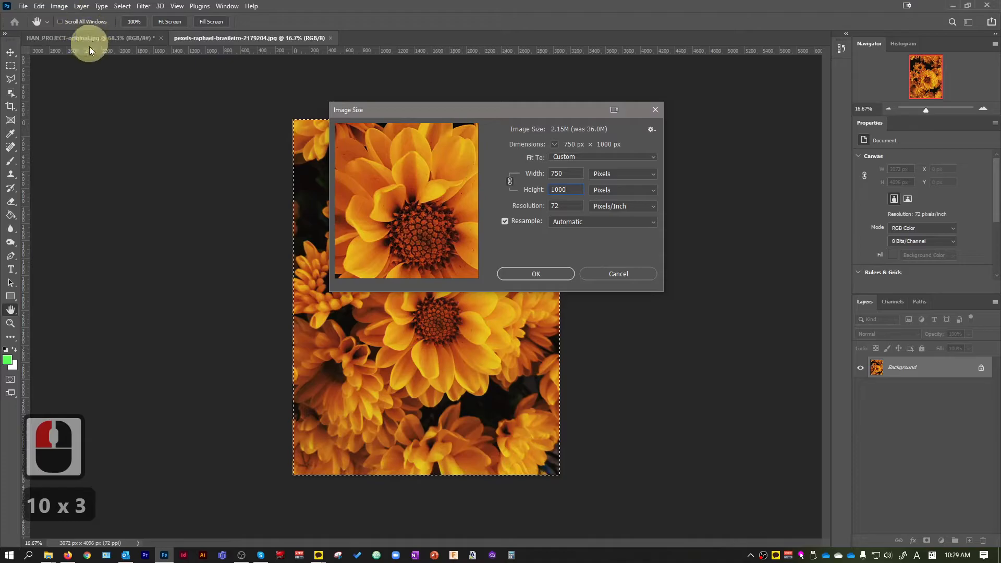
{"action": "left_click", "coordinate": [546, 274]}
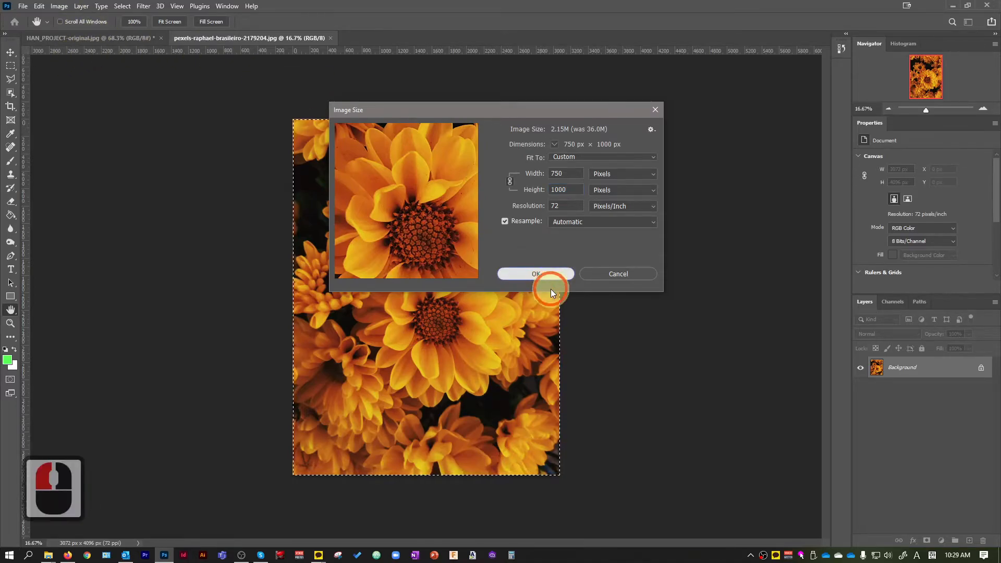
Step: Select the entire resized flower image and copy it to the clipboard
{"action": "scroll", "coordinate": [441, 306], "scroll_direction": "up", "scroll_amount": 4}
{"action": "scroll", "coordinate": [440, 306], "scroll_direction": "up", "scroll_amount": 13}
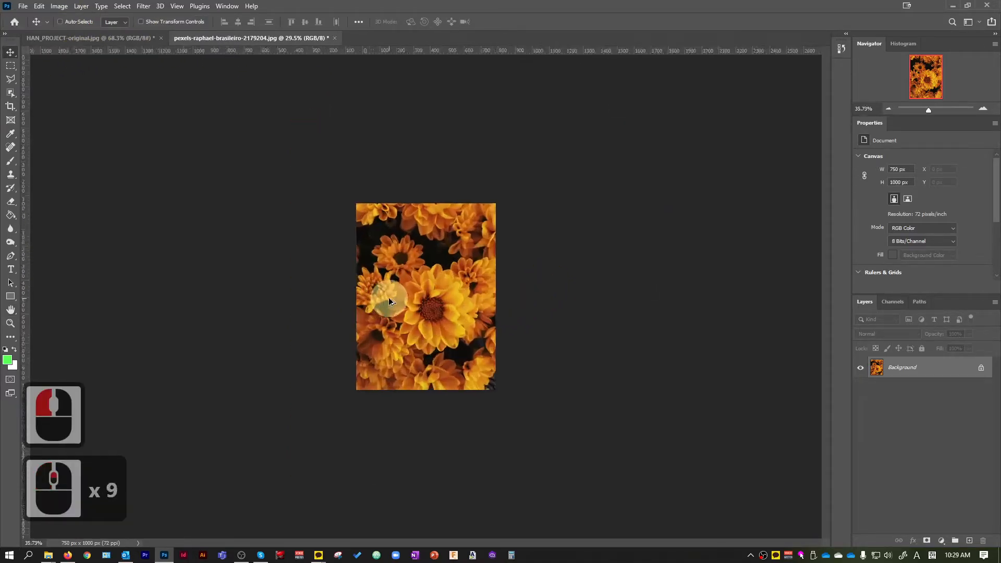
{"action": "left_click", "coordinate": [9, 66]}
{"action": "key", "text": "ctrl+a"}
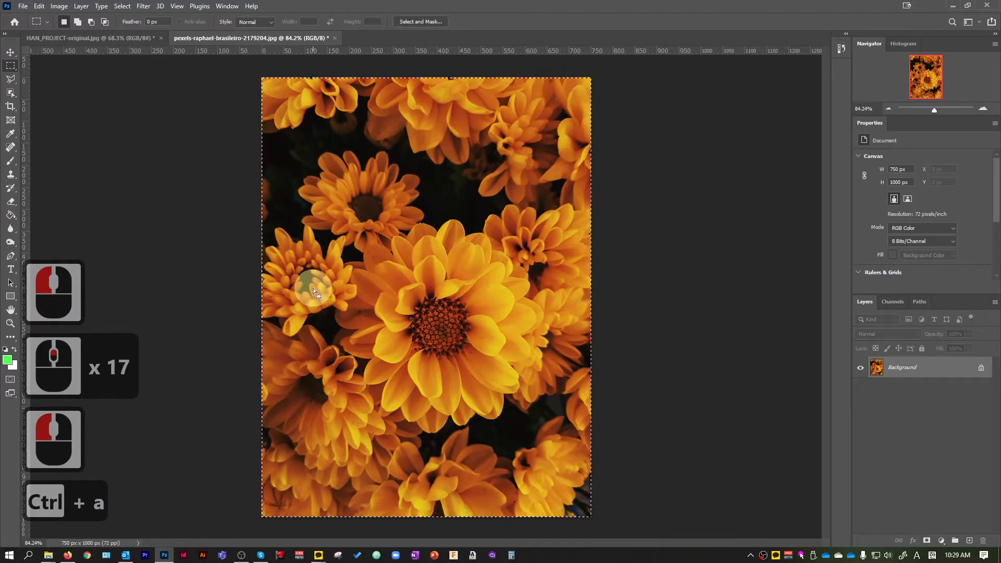
{"action": "key", "text": "ctrl+c"}
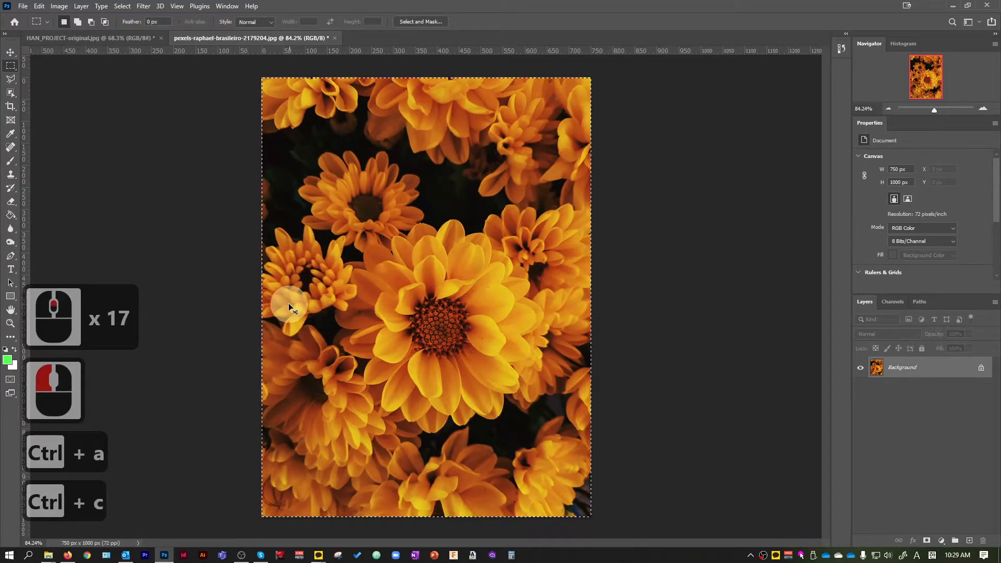
Step: Paste the resized flower image into the portrait document and position it so that it covers the whole canvas
{"action": "left_click", "coordinate": [58, 40]}
{"action": "key", "text": "ctrl+v"}
{"action": "key", "text": "v"}
{"action": "mouse_move", "coordinate": [461, 341]}
{"action": "left_mouse_down"}
{"action": "mouse_move", "coordinate": [490, 291]}
{"action": "mouse_move", "coordinate": [566, 362]}
{"action": "mouse_move", "coordinate": [472, 287]}
{"action": "mouse_move", "coordinate": [399, 269]}
{"action": "mouse_move", "coordinate": [432, 358]}
{"action": "mouse_move", "coordinate": [445, 319]}
{"action": "mouse_move", "coordinate": [451, 338]}
{"action": "left_mouse_up"}
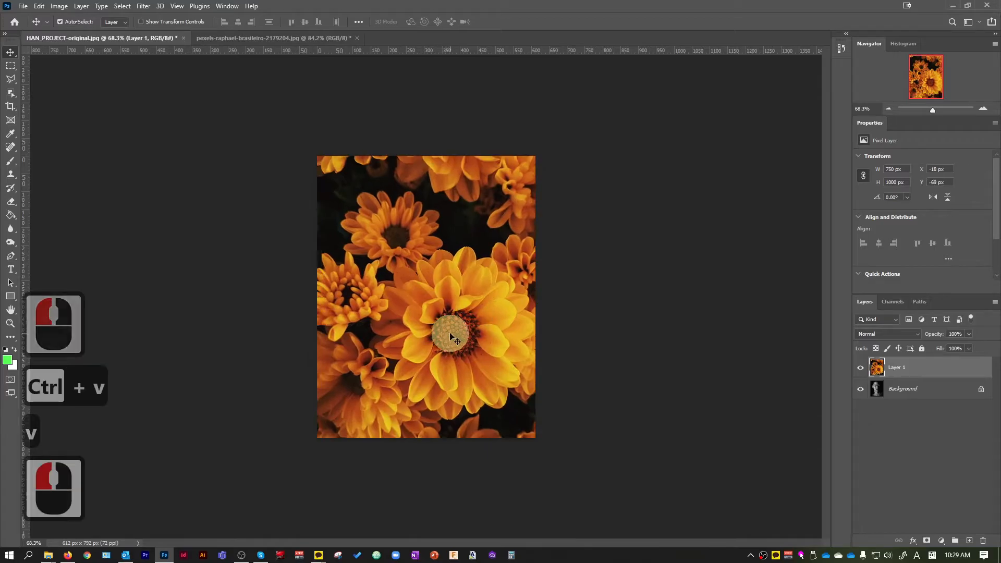
Step: Unlock the portrait's Background layer so it becomes a regular editable layer
{"action": "left_click", "coordinate": [906, 401]}
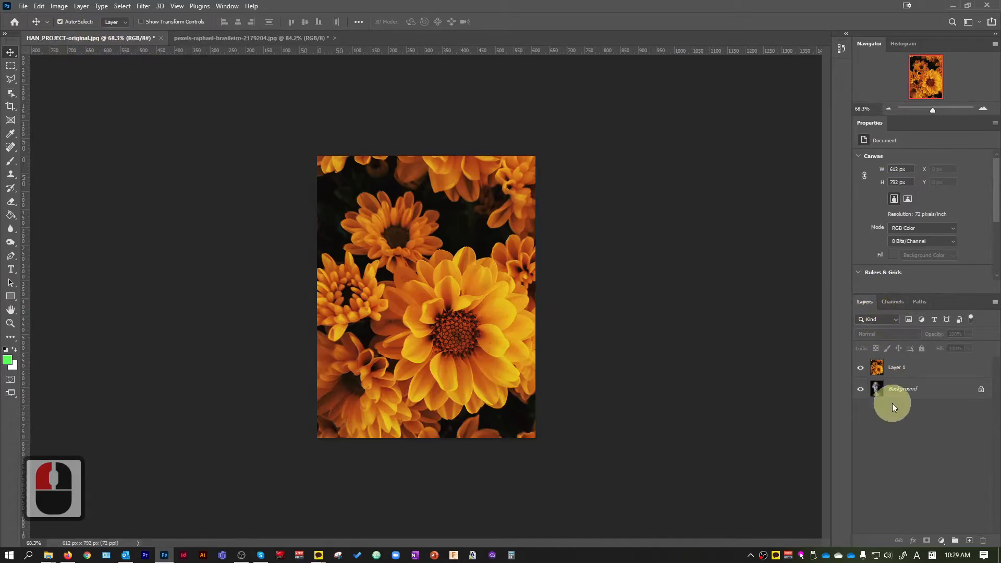
{"action": "left_click", "coordinate": [981, 392]}
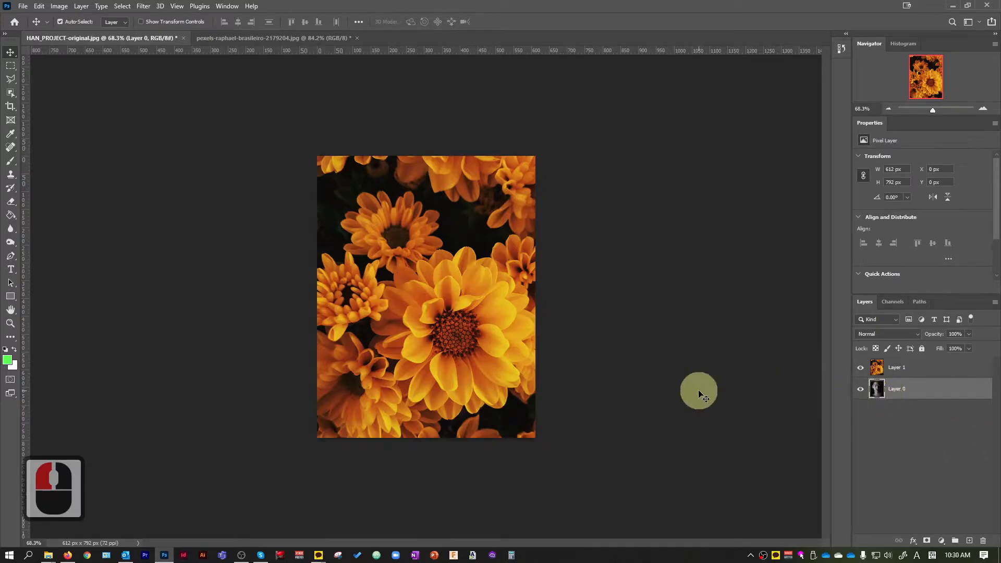
{"action": "left_click", "coordinate": [907, 372]}
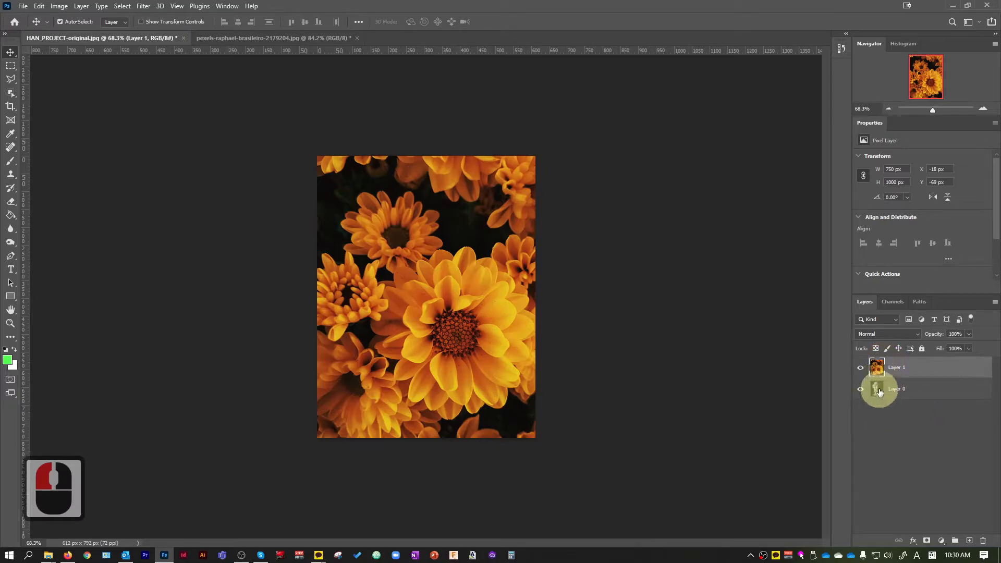
{"action": "left_click", "coordinate": [922, 393]}
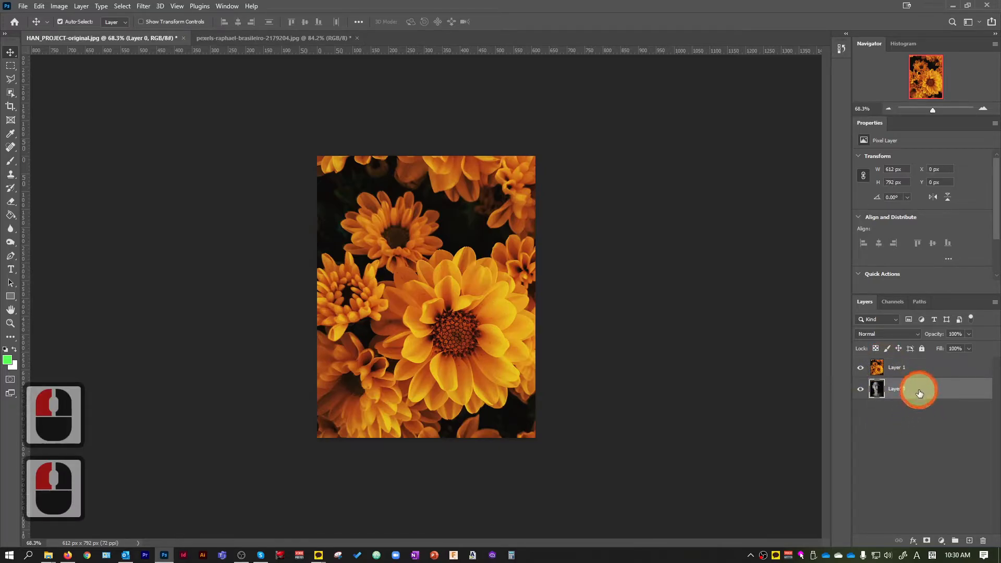
{"action": "left_click", "coordinate": [916, 420]}
Step: Set the blend mode of the flower layer, Layer 1, to Overlay
{"action": "left_click", "coordinate": [908, 370]}
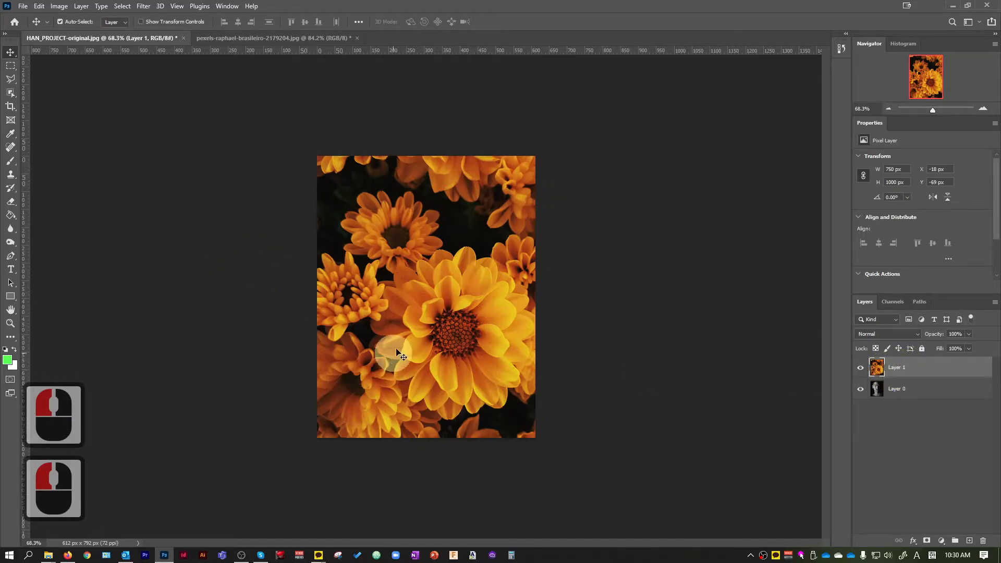
{"action": "left_click", "coordinate": [915, 335]}
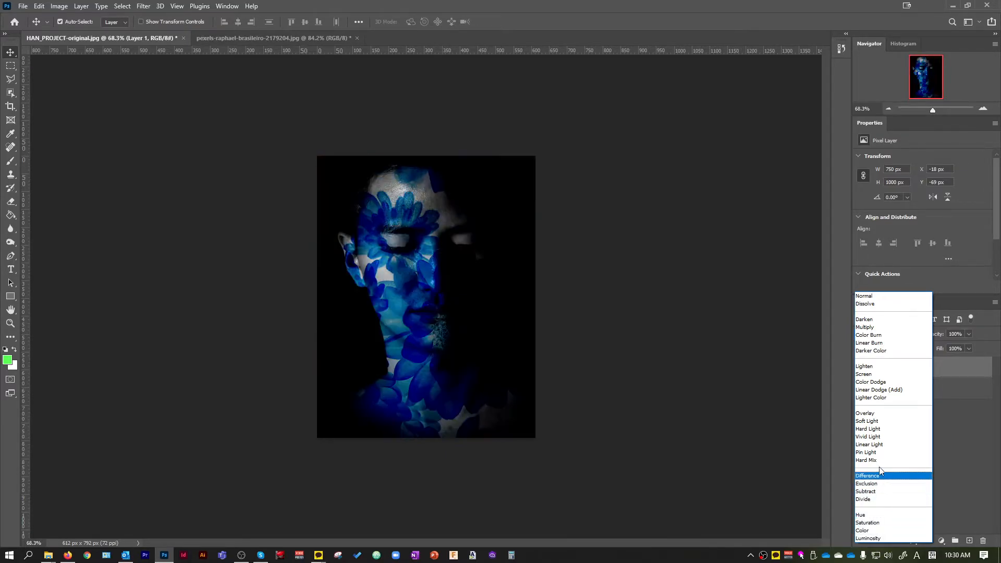
{"action": "left_click", "coordinate": [878, 415]}
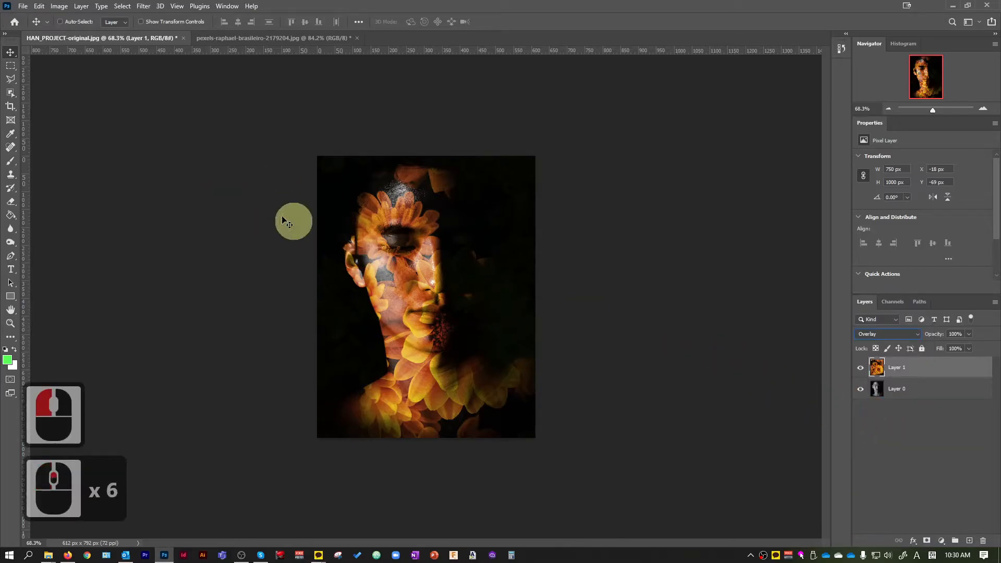
Step: Reduce the opacity of the flower layer, Layer 1, to 84%
{"action": "left_click", "coordinate": [11, 66]}
{"action": "left_click", "coordinate": [97, 148]}
{"action": "scroll", "coordinate": [402, 291], "scroll_direction": "up", "scroll_amount": 3}
{"action": "scroll", "coordinate": [403, 292], "scroll_direction": "up", "scroll_amount": 7}
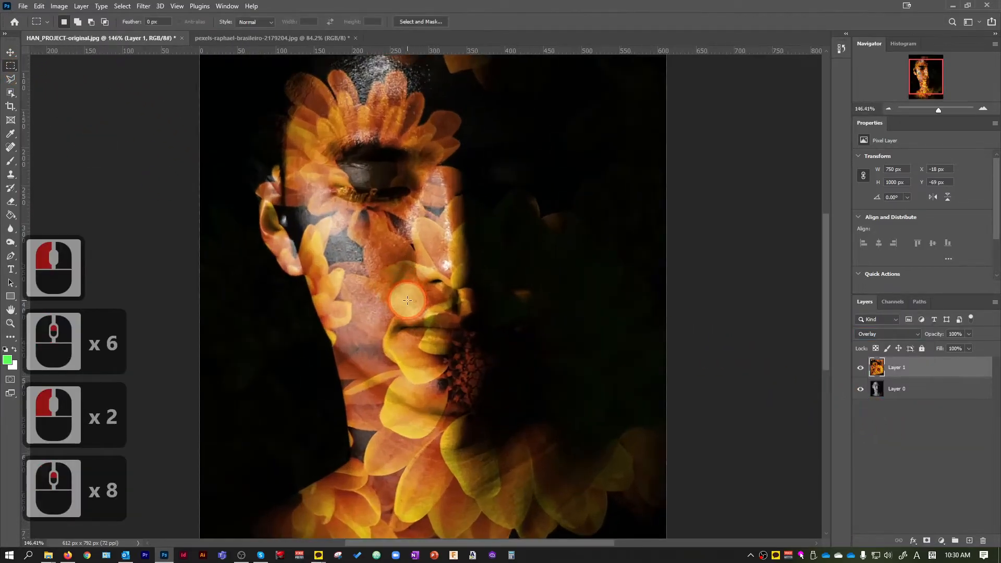
{"action": "scroll", "coordinate": [409, 300], "scroll_direction": "down", "scroll_amount": 8}
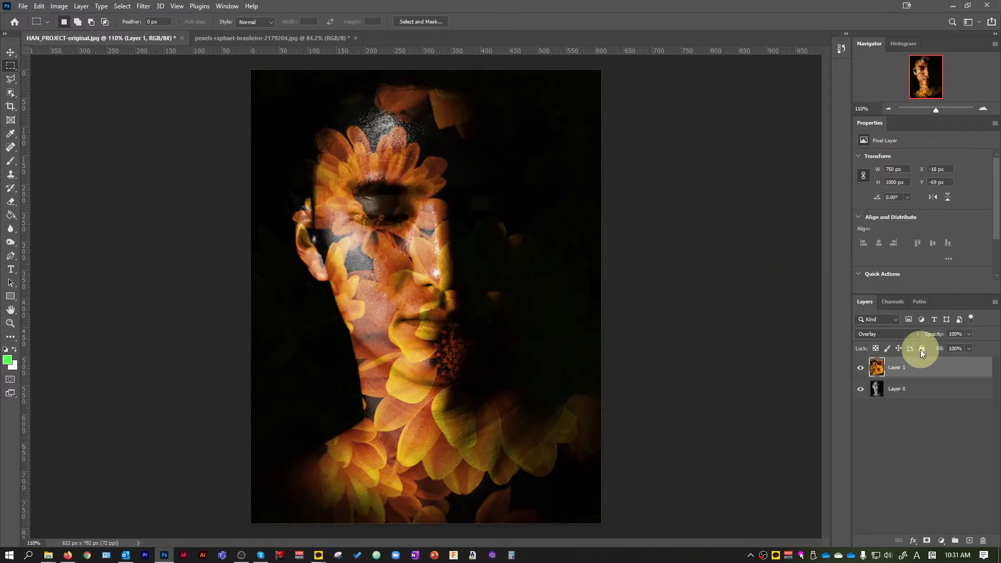
{"action": "left_click", "coordinate": [969, 334]}
{"action": "left_click_drag", "start_coordinate": [955, 347], "coordinate": [901, 343]}
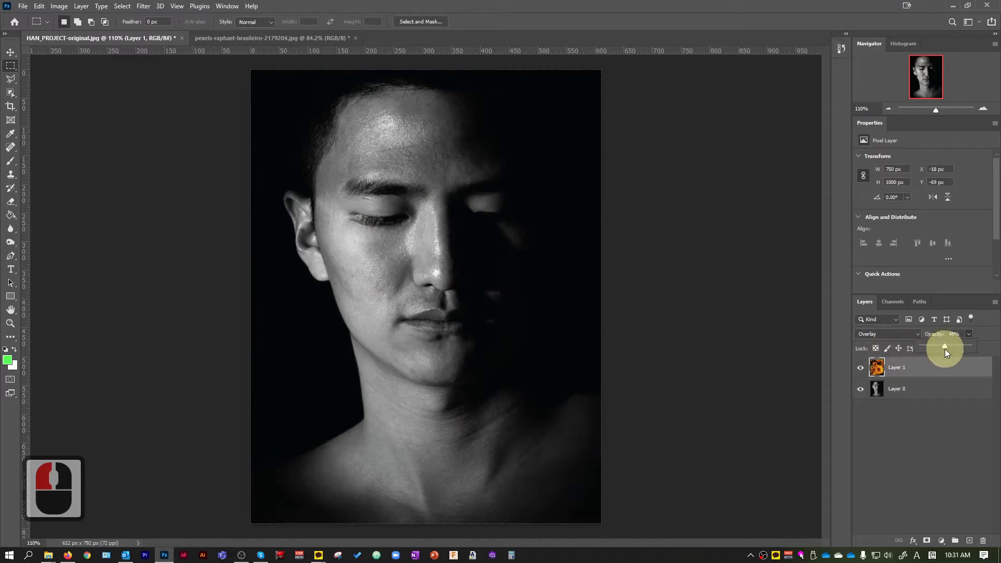
{"action": "left_click_drag", "start_coordinate": [945, 349], "coordinate": [962, 346]}
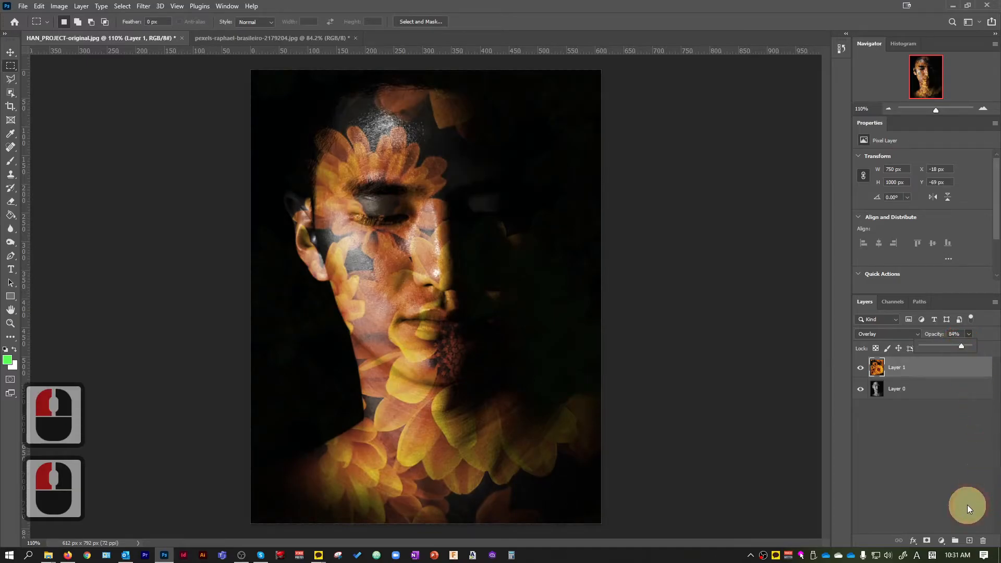
{"action": "left_click", "coordinate": [954, 465]}
{"action": "scroll", "coordinate": [405, 274], "scroll_direction": "down", "scroll_amount": 6}
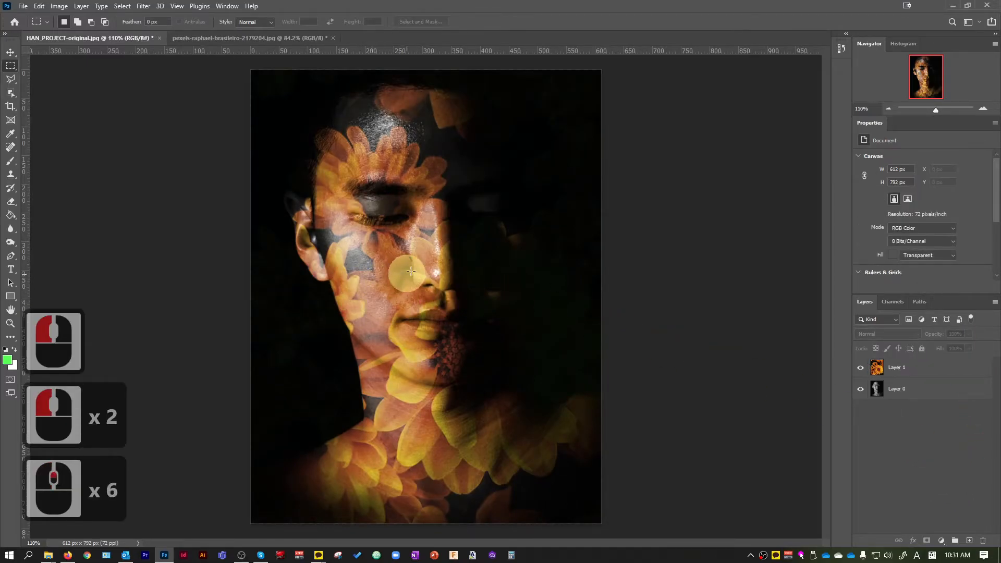
{"action": "scroll", "coordinate": [405, 274], "scroll_direction": "up", "scroll_amount": 4}
{"action": "left_click", "coordinate": [212, 168]}
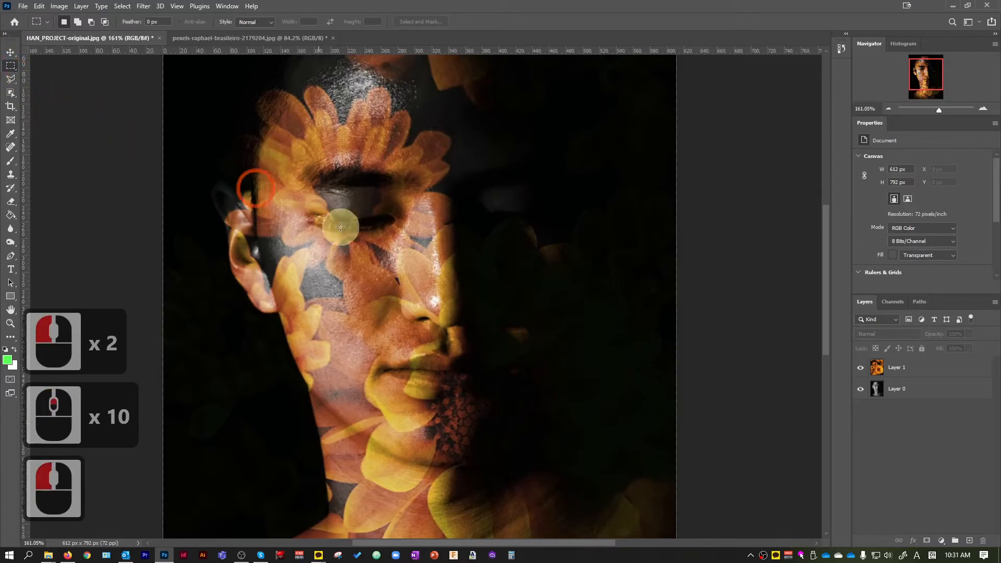
{"action": "scroll", "coordinate": [447, 285], "scroll_direction": "down", "scroll_amount": 4}
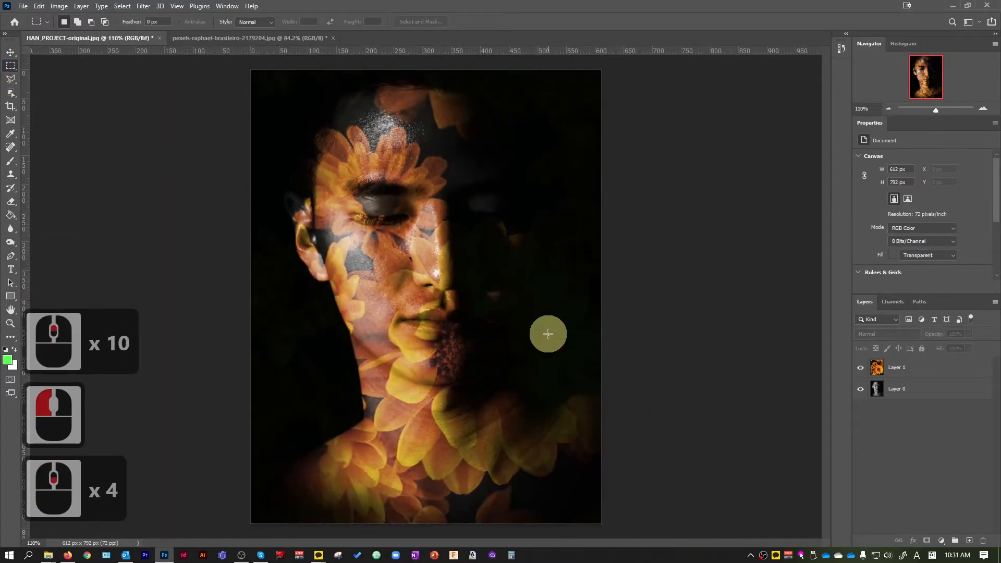
Step: Select the flower layer, Layer 1, and set up the Eraser with a soft brush at 10% opacity
{"action": "scroll", "coordinate": [403, 280], "scroll_direction": "up", "scroll_amount": 5}
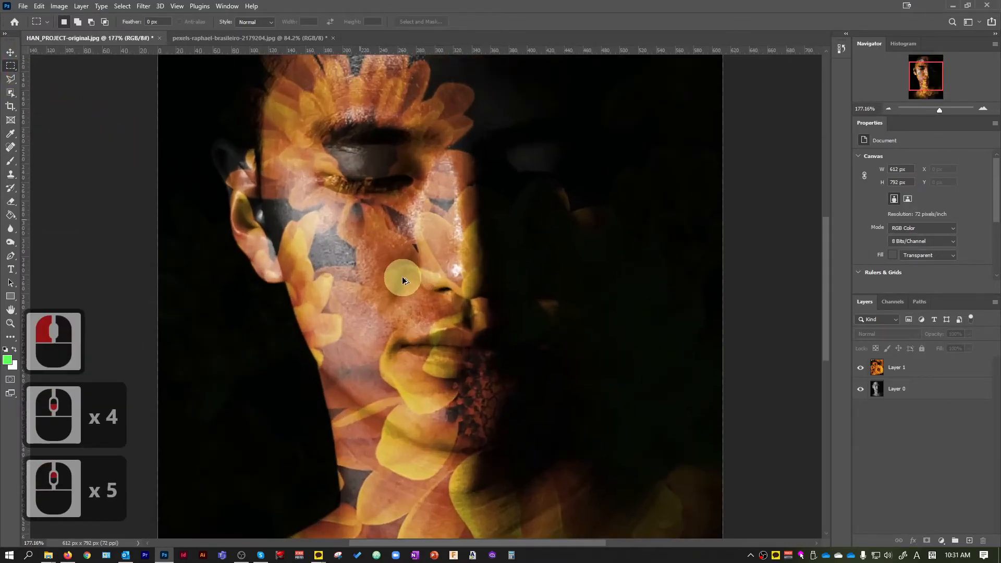
{"action": "left_click", "coordinate": [952, 366]}
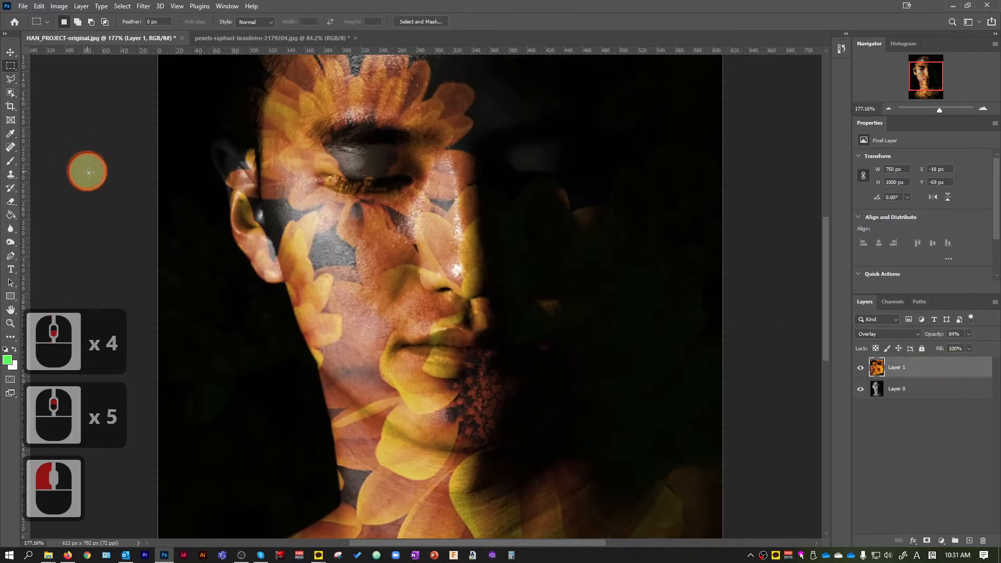
{"action": "key", "text": "e"}
{"action": "right_click", "coordinate": [287, 286]}
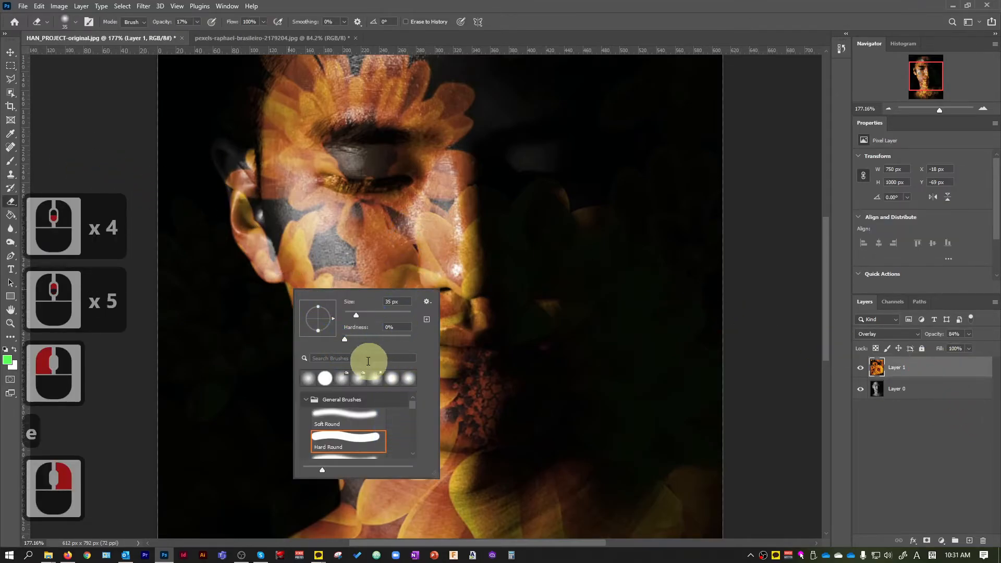
{"action": "left_click_drag", "start_coordinate": [348, 339], "coordinate": [439, 337]}
{"action": "left_click", "coordinate": [211, 335]}
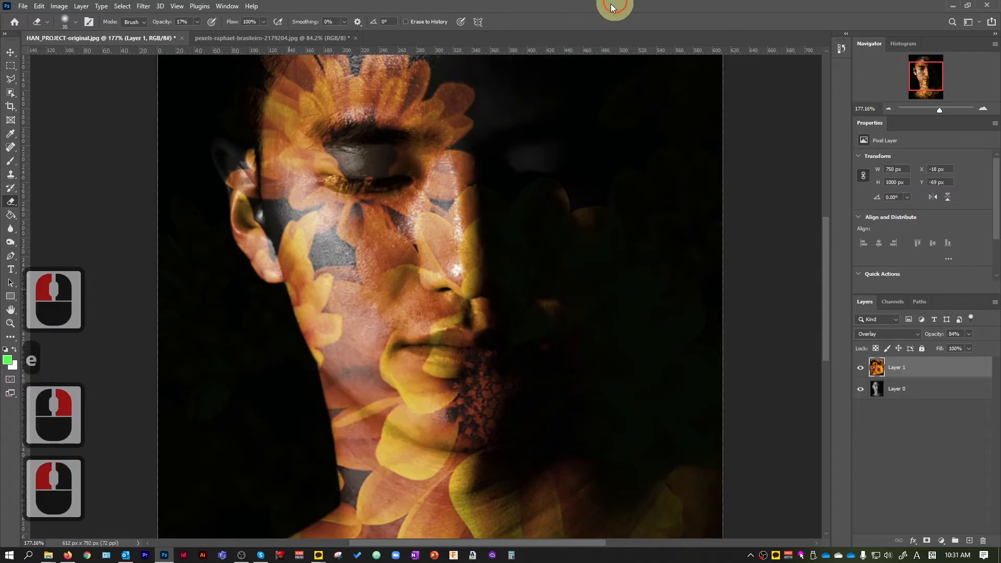
{"action": "left_click", "coordinate": [190, 23]}
{"action": "type", "text": "10"}
{"action": "left_click", "coordinate": [646, 40]}
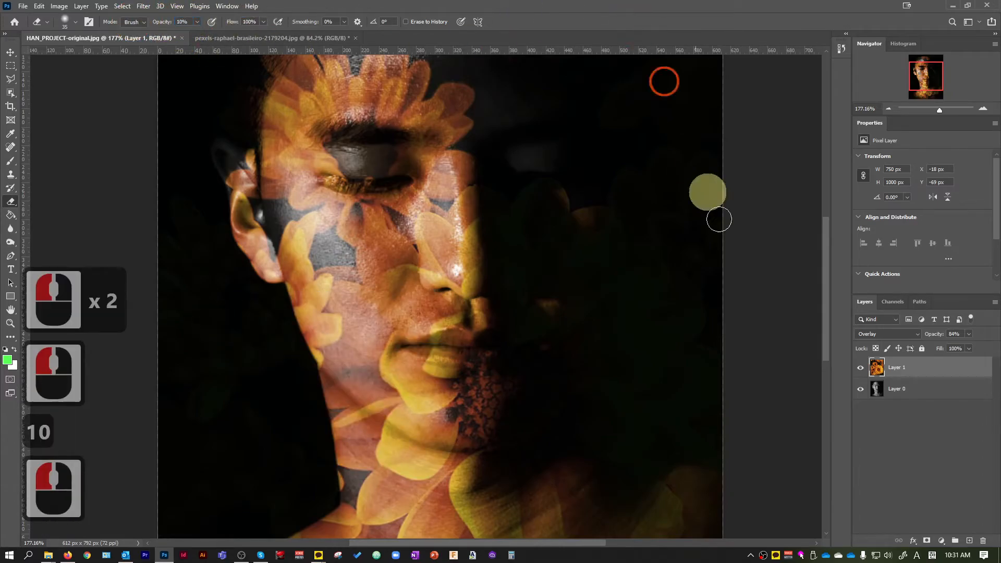
Step: Lightly erase the flower texture over the lit eyebrow on Layer 1 with the soft Eraser at 10% opacity
{"action": "left_click", "coordinate": [762, 287]}
{"action": "scroll", "coordinate": [290, 130], "scroll_direction": "up", "scroll_amount": 13}
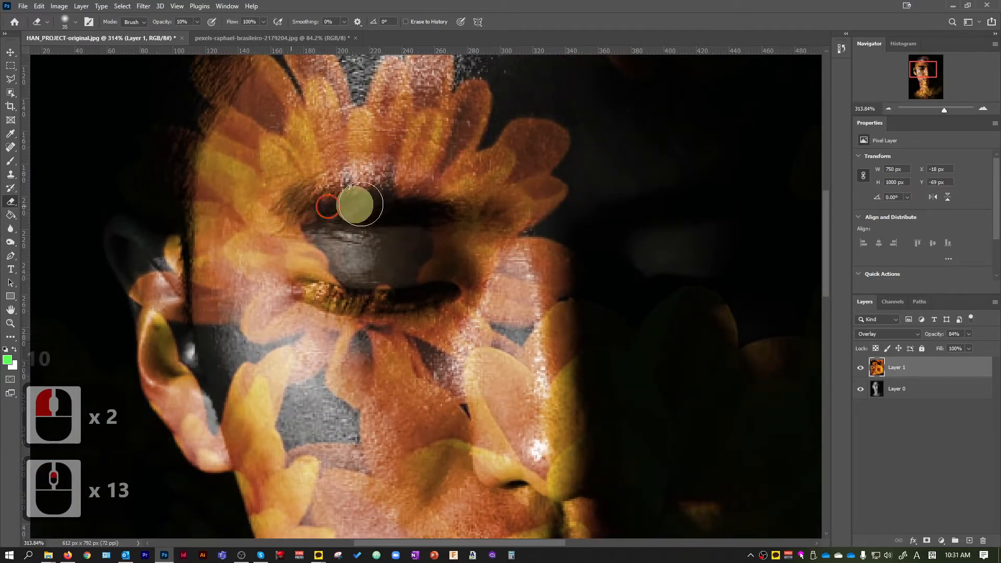
{"action": "left_click_drag", "start_coordinate": [338, 207], "coordinate": [386, 205]}
{"action": "left_click", "coordinate": [293, 207]}
{"action": "left_click", "coordinate": [423, 206]}
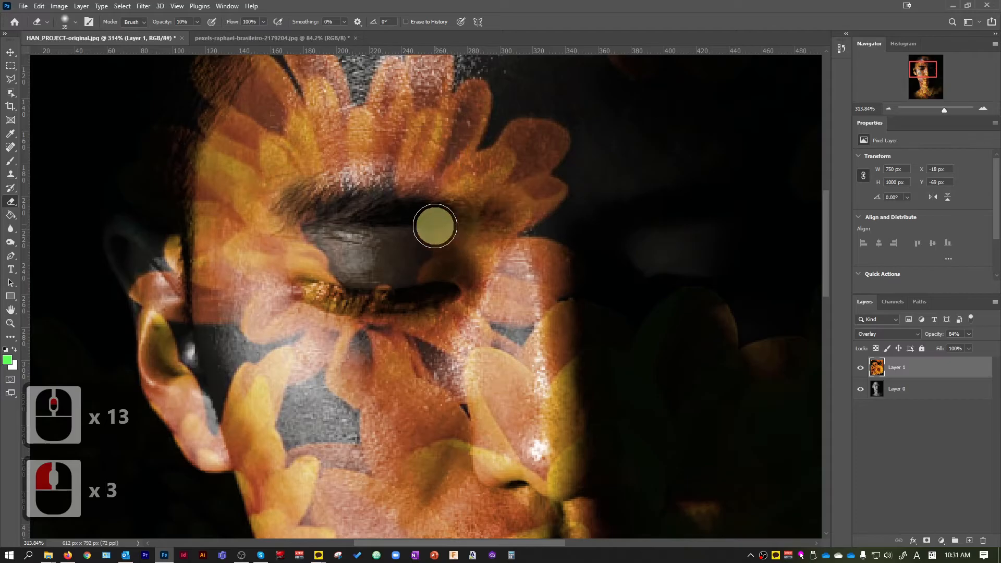
Step: Try erasing the flower over the eyebrow at 33% Eraser opacity, and undo the strokes
{"action": "key", "text": "3"}
{"action": "key", "text": "3"}
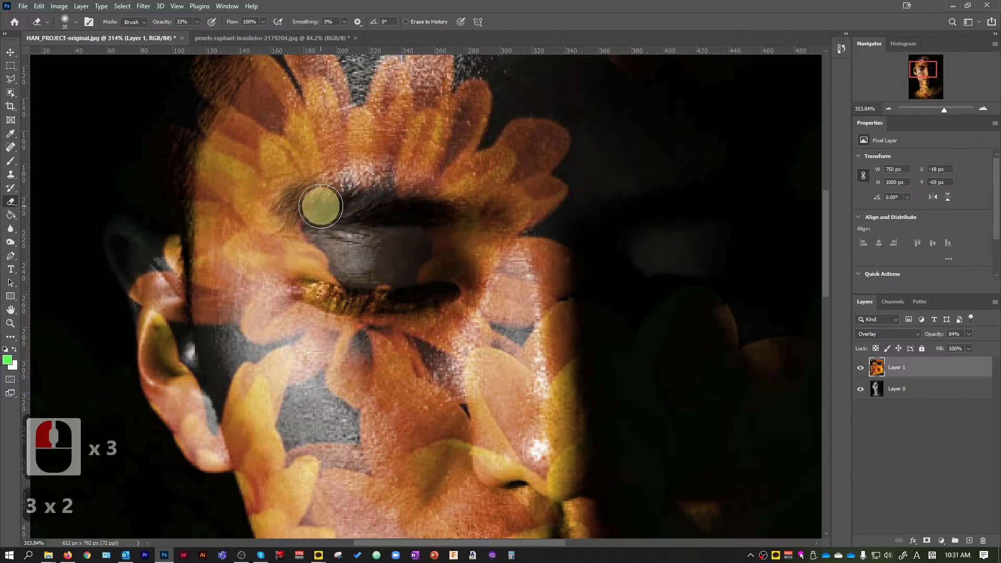
{"action": "left_click_drag", "start_coordinate": [281, 206], "coordinate": [398, 208]}
{"action": "left_click", "coordinate": [508, 249]}
{"action": "key", "text": "ctrl+z"}
{"action": "key", "text": "ctrl+z"}
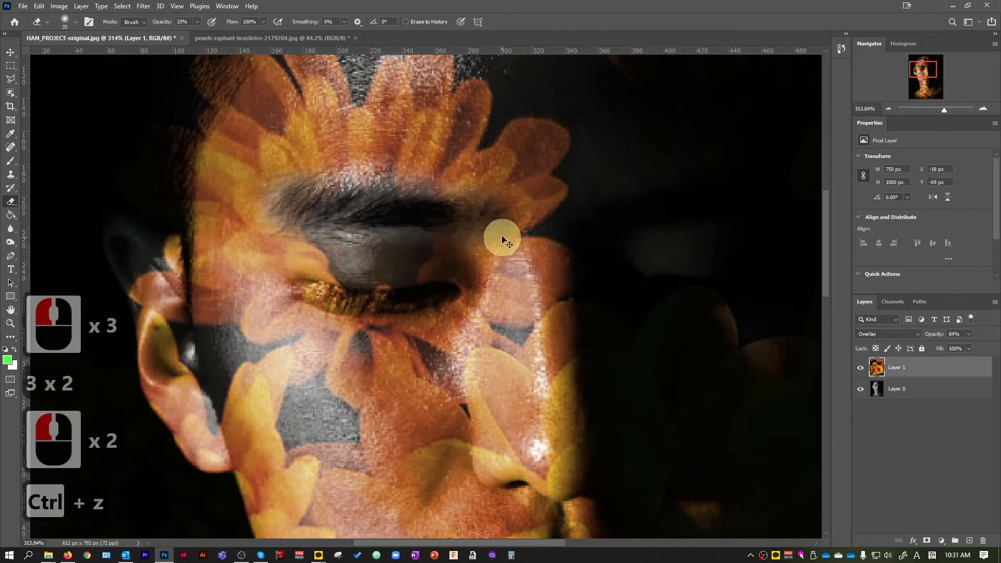
Step: Set the Eraser opacity to 11% and softly erase the flower texture along the whole lit eyebrow
{"action": "key", "text": "1"}
{"action": "key", "text": "1"}
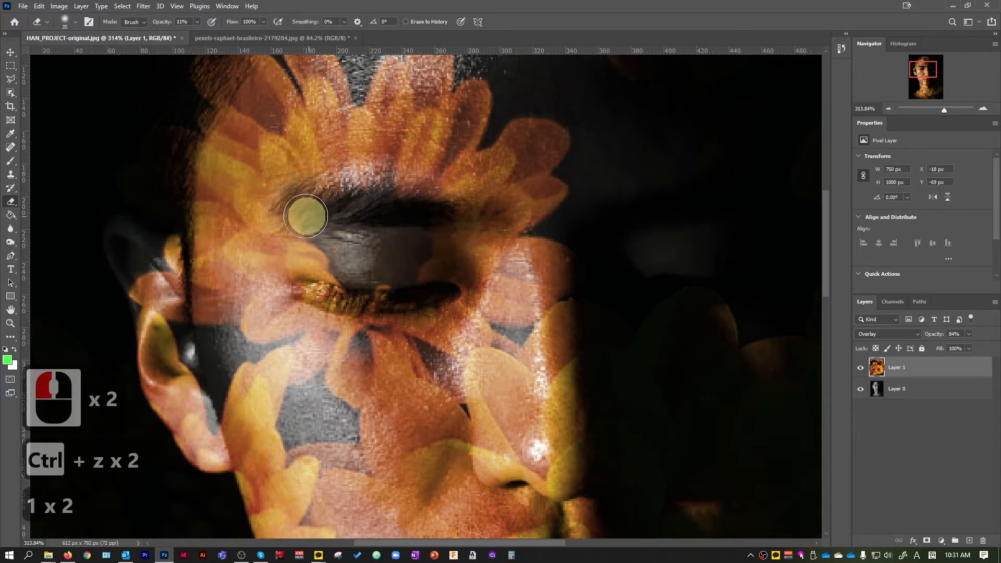
{"action": "mouse_move", "coordinate": [328, 205]}
{"action": "left_mouse_down"}
{"action": "mouse_move", "coordinate": [293, 210]}
{"action": "mouse_move", "coordinate": [476, 211]}
{"action": "left_mouse_up"}
Step: Reduce the eraser brush to 20 px and erase the flower color along the lashes of the closed eye
{"action": "mouse_move", "coordinate": [344, 295]}
{"action": "left_mouse_down"}
{"action": "mouse_move", "coordinate": [312, 292]}
{"action": "mouse_move", "coordinate": [360, 301]}
{"action": "mouse_move", "coordinate": [311, 291]}
{"action": "mouse_move", "coordinate": [332, 302]}
{"action": "mouse_move", "coordinate": [429, 299]}
{"action": "mouse_move", "coordinate": [312, 290]}
{"action": "left_mouse_up"}
{"action": "key", "text": "bracketleft"}
{"action": "key", "text": "bracketleft"}
{"action": "key", "text": "bracketleft"}
{"action": "left_click_drag", "start_coordinate": [311, 290], "coordinate": [428, 302]}
{"action": "left_click", "coordinate": [411, 302]}
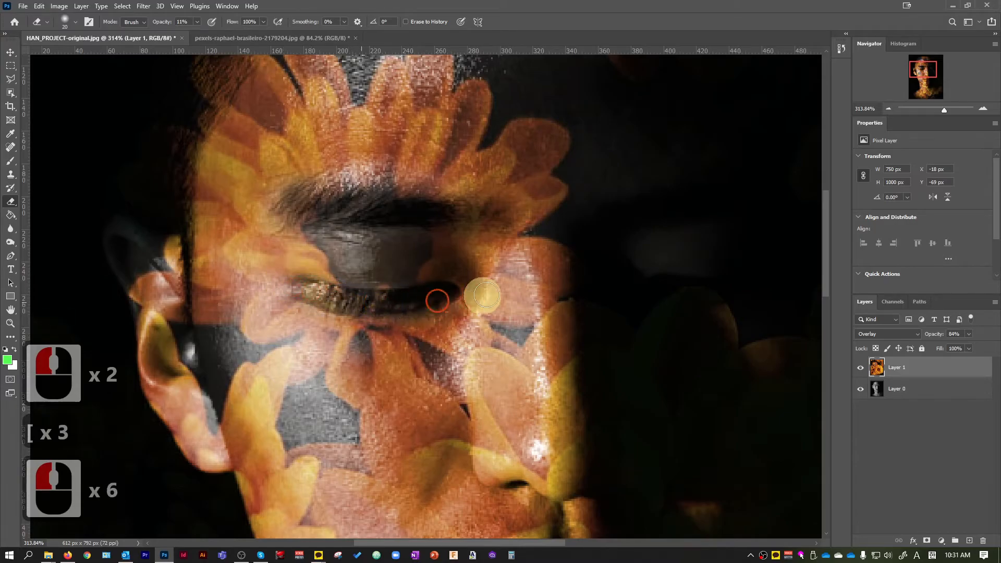
{"action": "left_click", "coordinate": [465, 297]}
Step: Enlarge the eraser brush and fade the flower texture up and down the bridge of the nose
{"action": "scroll", "coordinate": [553, 300], "scroll_direction": "down", "scroll_amount": 5}
{"action": "key", "text": "bracketright"}
{"action": "key", "text": "bracketright"}
{"action": "left_click_drag", "start_coordinate": [550, 406], "coordinate": [544, 272]}
{"action": "left_click_drag", "start_coordinate": [544, 273], "coordinate": [545, 409]}
{"action": "left_click_drag", "start_coordinate": [546, 408], "coordinate": [542, 232]}
{"action": "mouse_move", "coordinate": [542, 233]}
{"action": "left_mouse_down"}
{"action": "mouse_move", "coordinate": [540, 415]}
{"action": "mouse_move", "coordinate": [542, 220]}
{"action": "mouse_move", "coordinate": [534, 226]}
{"action": "mouse_move", "coordinate": [538, 379]}
{"action": "mouse_move", "coordinate": [533, 392]}
{"action": "mouse_move", "coordinate": [500, 360]}
{"action": "mouse_move", "coordinate": [489, 390]}
{"action": "mouse_move", "coordinate": [490, 371]}
{"action": "mouse_move", "coordinate": [508, 408]}
{"action": "mouse_move", "coordinate": [565, 415]}
{"action": "left_mouse_up"}
Step: Fade the flower texture around the tip of the nose and nostril, enlarging the eraser brush to 45 px
{"action": "scroll", "coordinate": [517, 363], "scroll_direction": "down", "scroll_amount": 4}
{"action": "mouse_move", "coordinate": [564, 416]}
{"action": "left_mouse_down"}
{"action": "mouse_move", "coordinate": [543, 417]}
{"action": "mouse_move", "coordinate": [603, 416]}
{"action": "left_mouse_up"}
{"action": "scroll", "coordinate": [522, 349], "scroll_direction": "down", "scroll_amount": 5}
{"action": "key", "text": "bracketright"}
{"action": "key", "text": "bracketright"}
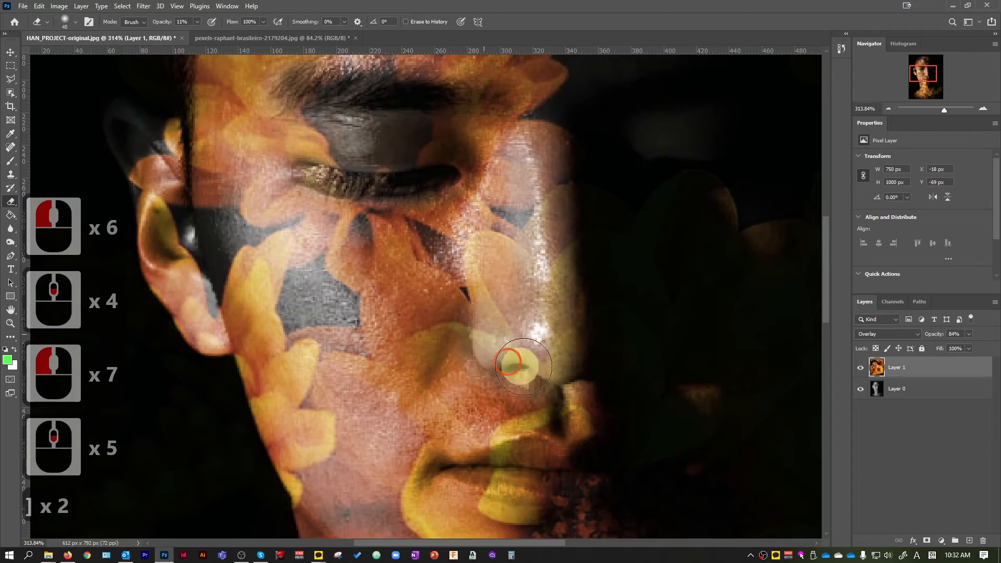
{"action": "left_click", "coordinate": [510, 357]}
Step: Enlarge the eraser brush to 50 px and softly erase the flower color across both lips
{"action": "scroll", "coordinate": [613, 380], "scroll_direction": "down", "scroll_amount": 9}
{"action": "key", "text": "bracketright"}
{"action": "left_click", "coordinate": [626, 409]}
{"action": "left_click", "coordinate": [527, 404]}
{"action": "left_click", "coordinate": [441, 391]}
{"action": "left_click", "coordinate": [523, 394]}
{"action": "left_click", "coordinate": [454, 388]}
{"action": "left_click", "coordinate": [637, 396]}
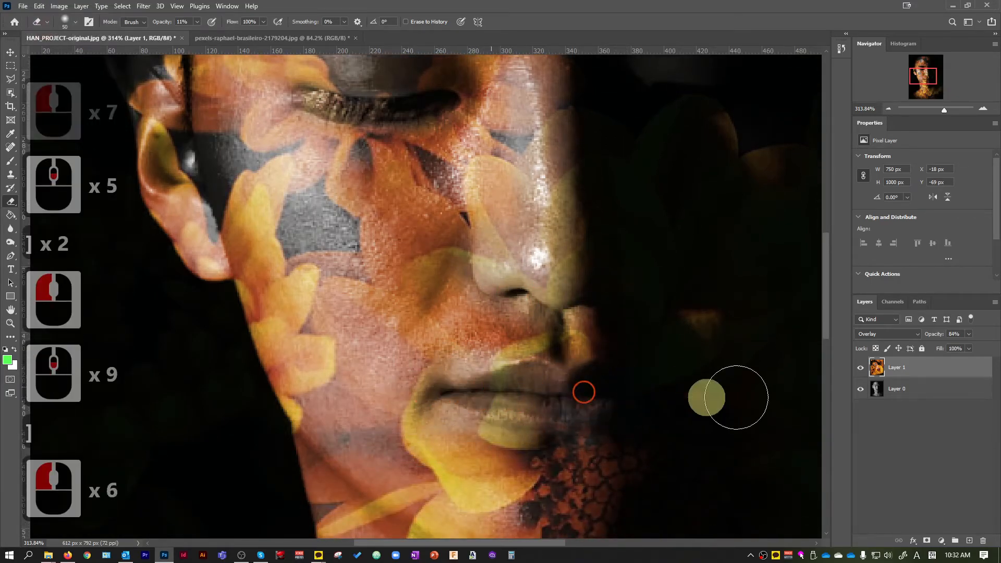
{"action": "left_click", "coordinate": [740, 398]}
{"action": "left_click", "coordinate": [669, 395]}
{"action": "left_click", "coordinate": [465, 402]}
{"action": "left_click", "coordinate": [549, 425]}
{"action": "left_click", "coordinate": [553, 412]}
Step: Lightly erase more of the flower between the nose and upper lip and at the shadowed mouth corner
{"action": "scroll", "coordinate": [558, 365], "scroll_direction": "down", "scroll_amount": 5}
{"action": "left_click", "coordinate": [539, 294]}
{"action": "left_click", "coordinate": [474, 347]}
{"action": "left_click", "coordinate": [606, 318]}
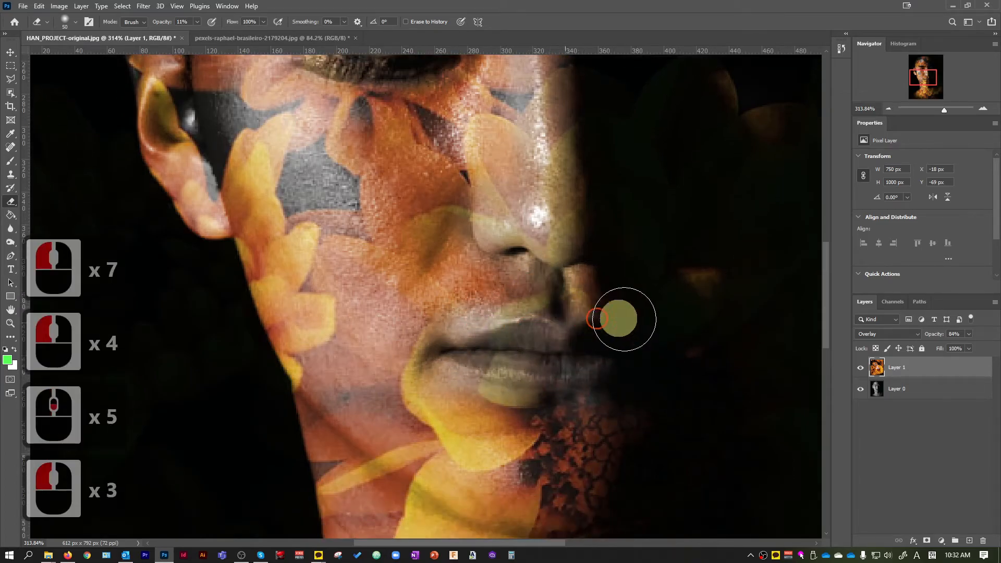
{"action": "left_click", "coordinate": [602, 355]}
Step: Lightly erase the flower texture along the ear from its upper edge to the lobe
{"action": "scroll", "coordinate": [431, 346], "scroll_direction": "up", "scroll_amount": 15}
{"action": "mouse_move", "coordinate": [133, 201]}
{"action": "left_mouse_down"}
{"action": "mouse_move", "coordinate": [179, 346]}
{"action": "mouse_move", "coordinate": [128, 242]}
{"action": "left_mouse_up"}
{"action": "mouse_move", "coordinate": [128, 242]}
{"action": "left_mouse_down"}
{"action": "mouse_move", "coordinate": [111, 123]}
{"action": "mouse_move", "coordinate": [165, 368]}
{"action": "left_mouse_up"}
Step: Enlarge the eraser brush to 70 px and fade the flower petals over the lit cheek
{"action": "scroll", "coordinate": [262, 335], "scroll_direction": "down", "scroll_amount": 7}
{"action": "key", "text": "bracketright"}
{"action": "scroll", "coordinate": [376, 233], "scroll_direction": "up", "scroll_amount": 4}
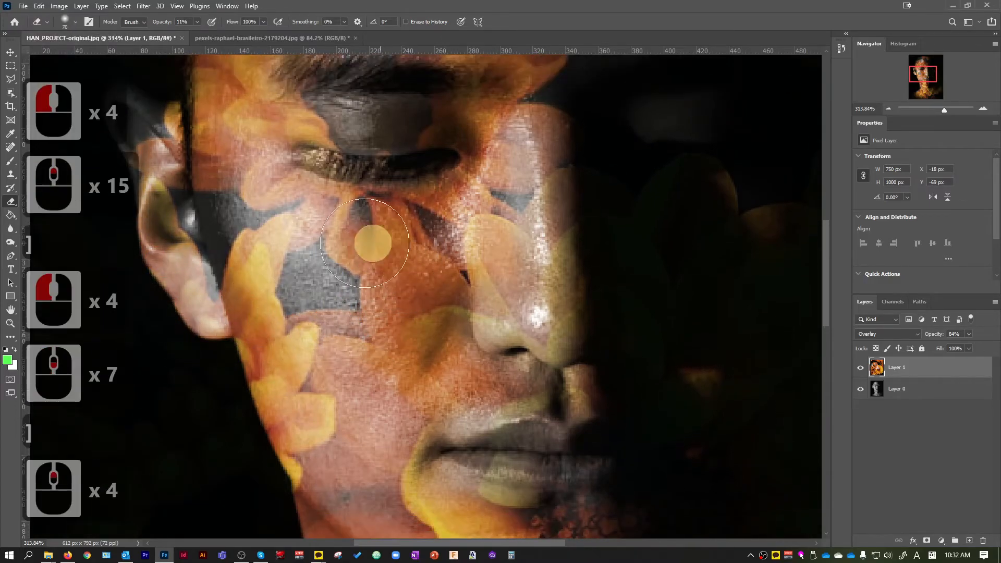
{"action": "left_click", "coordinate": [481, 206]}
{"action": "left_click", "coordinate": [329, 287]}
{"action": "left_click", "coordinate": [452, 256]}
{"action": "left_click", "coordinate": [377, 271]}
{"action": "left_click", "coordinate": [391, 372]}
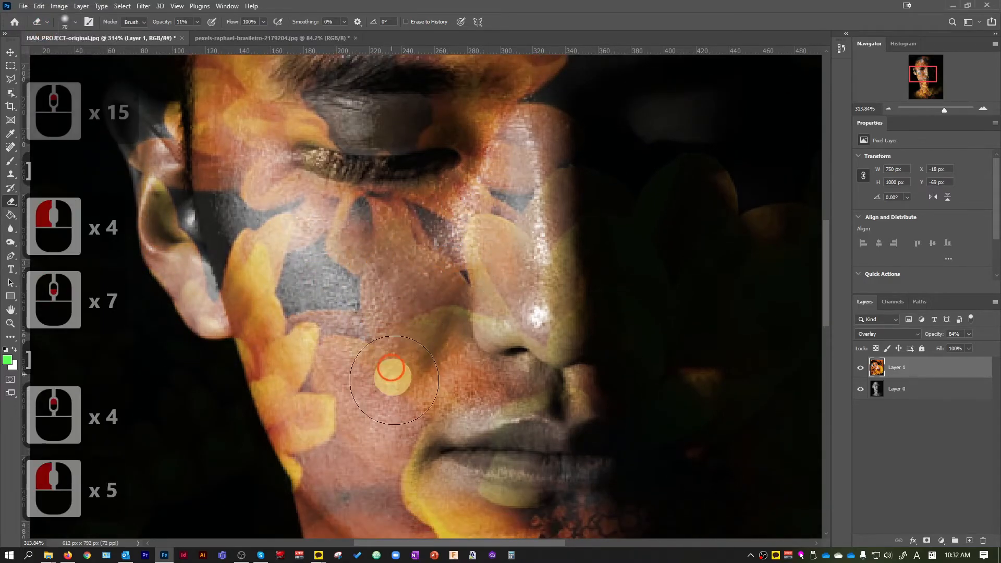
Step: Fade the flower over the eyelid, eyebrow and inner brow area with light eraser strokes
{"action": "scroll", "coordinate": [268, 217], "scroll_direction": "up", "scroll_amount": 6}
{"action": "left_click", "coordinate": [347, 183]}
{"action": "left_click", "coordinate": [352, 182]}
{"action": "left_click_drag", "start_coordinate": [389, 121], "coordinate": [413, 121]}
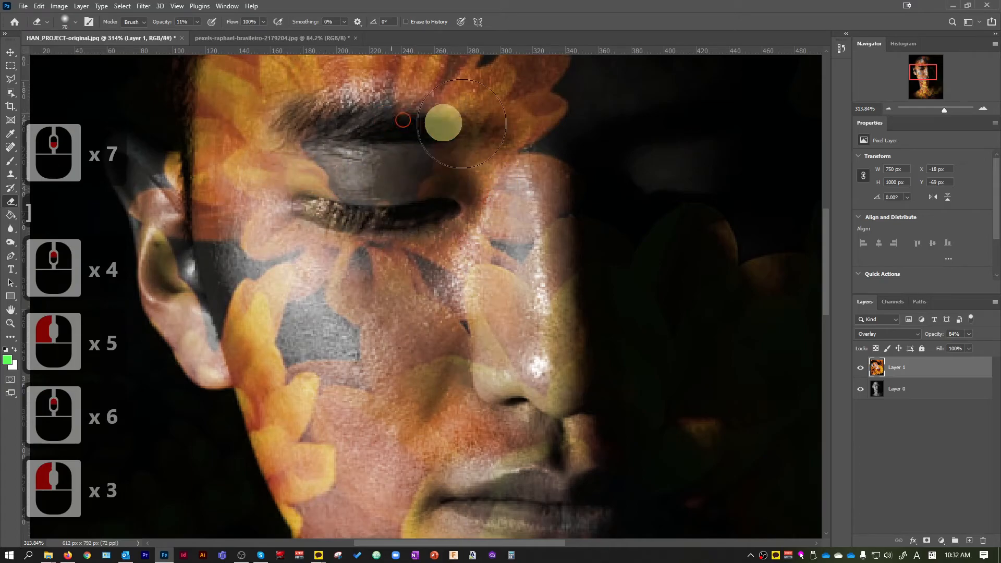
{"action": "left_click", "coordinate": [588, 161]}
{"action": "scroll", "coordinate": [577, 139], "scroll_direction": "up", "scroll_amount": 11}
{"action": "left_click_drag", "start_coordinate": [512, 102], "coordinate": [485, 92]}
{"action": "left_click", "coordinate": [590, 155]}
Step: Softly erase the petals across the forehead above the lit eyebrow
{"action": "scroll", "coordinate": [589, 149], "scroll_direction": "down", "scroll_amount": 1}
{"action": "scroll", "coordinate": [589, 149], "scroll_direction": "down", "scroll_amount": 4}
{"action": "scroll", "coordinate": [583, 170], "scroll_direction": "up", "scroll_amount": 15}
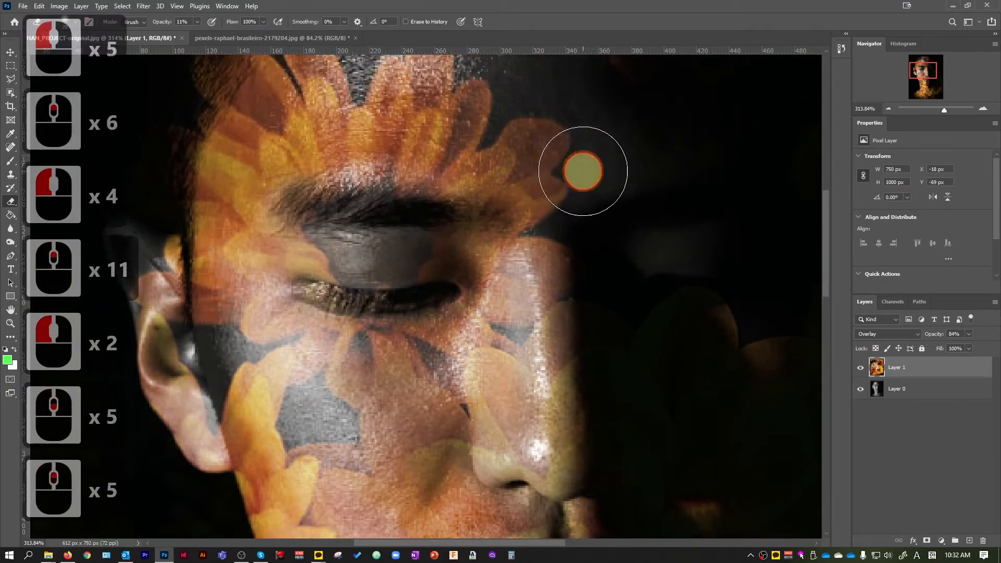
{"action": "left_click", "coordinate": [352, 140]}
{"action": "left_click", "coordinate": [398, 144]}
{"action": "left_click", "coordinate": [452, 134]}
{"action": "scroll", "coordinate": [457, 137], "scroll_direction": "up", "scroll_amount": 4}
{"action": "scroll", "coordinate": [457, 136], "scroll_direction": "up", "scroll_amount": 2}
{"action": "left_click", "coordinate": [355, 116]}
{"action": "left_click", "coordinate": [548, 130]}
Step: Fade the flower remnants beside the nose bridge and over the shadowed half of the face
{"action": "left_click", "coordinate": [593, 273]}
{"action": "left_click", "coordinate": [631, 269]}
{"action": "scroll", "coordinate": [628, 261], "scroll_direction": "down", "scroll_amount": 6}
{"action": "scroll", "coordinate": [627, 261], "scroll_direction": "down", "scroll_amount": 3}
{"action": "left_click", "coordinate": [521, 313]}
{"action": "left_click", "coordinate": [585, 403]}
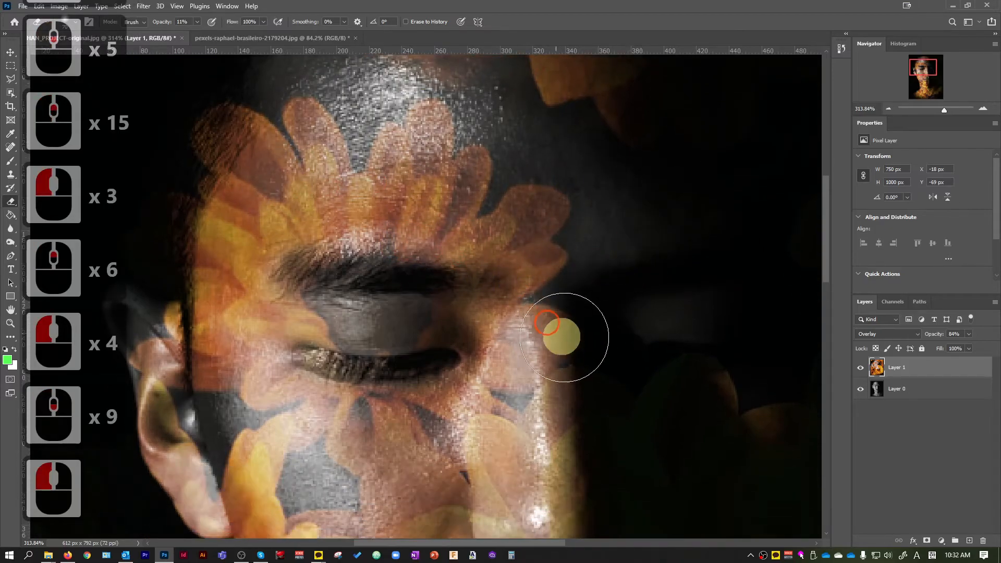
{"action": "scroll", "coordinate": [586, 397], "scroll_direction": "down", "scroll_amount": 7}
{"action": "left_click", "coordinate": [658, 495]}
Step: Enlarge the eraser brush to 125 px and fade the flower over the lower cheek, mouth and chin
{"action": "scroll", "coordinate": [627, 420], "scroll_direction": "down", "scroll_amount": 1}
{"action": "scroll", "coordinate": [642, 414], "scroll_direction": "down", "scroll_amount": 20}
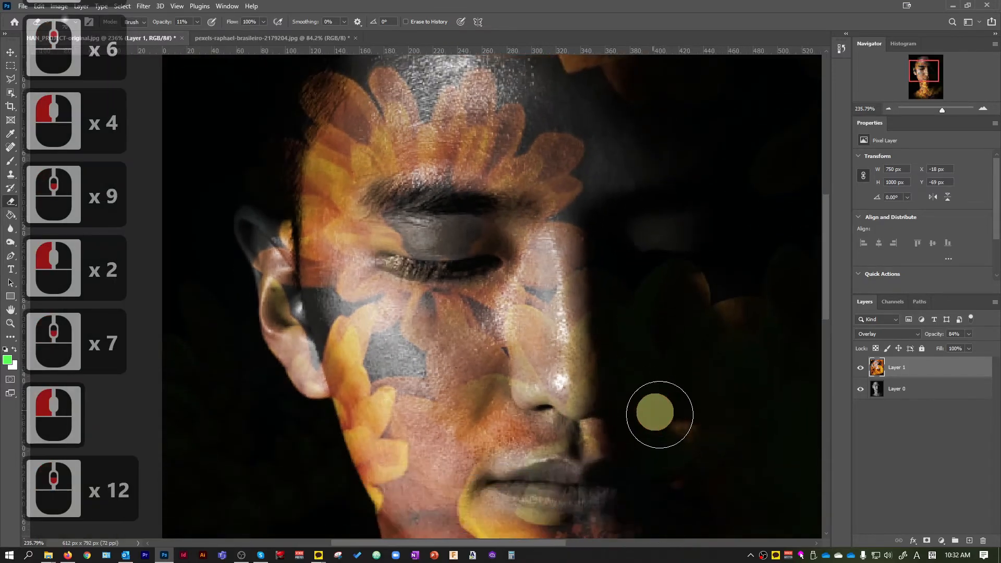
{"action": "key", "text": "bracketright"}
{"action": "key", "text": "bracketright"}
{"action": "key", "text": "bracketright"}
{"action": "key", "text": "bracketright"}
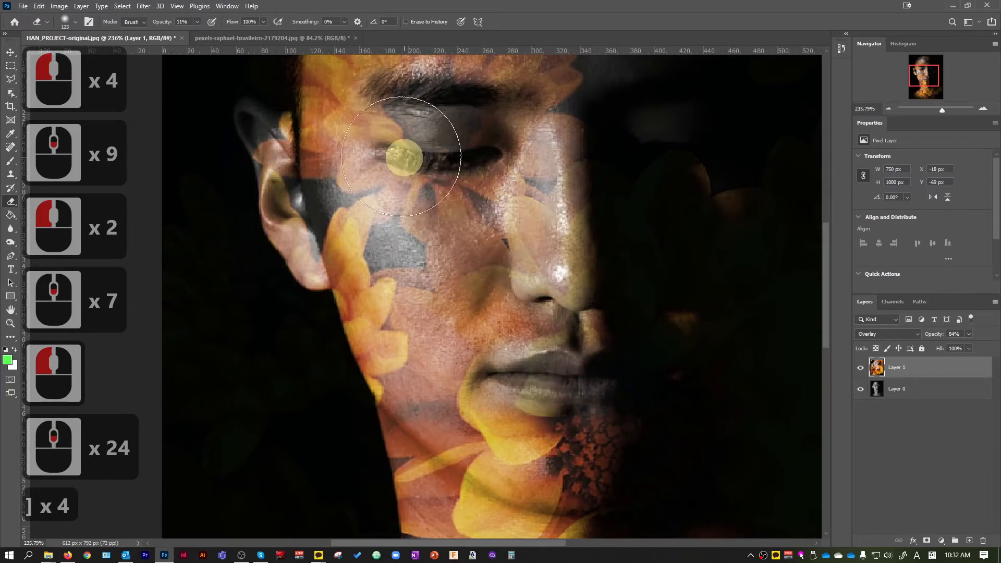
{"action": "left_click", "coordinate": [532, 292]}
{"action": "left_click", "coordinate": [634, 450]}
{"action": "left_click", "coordinate": [587, 401]}
{"action": "scroll", "coordinate": [637, 407], "scroll_direction": "down", "scroll_amount": 5}
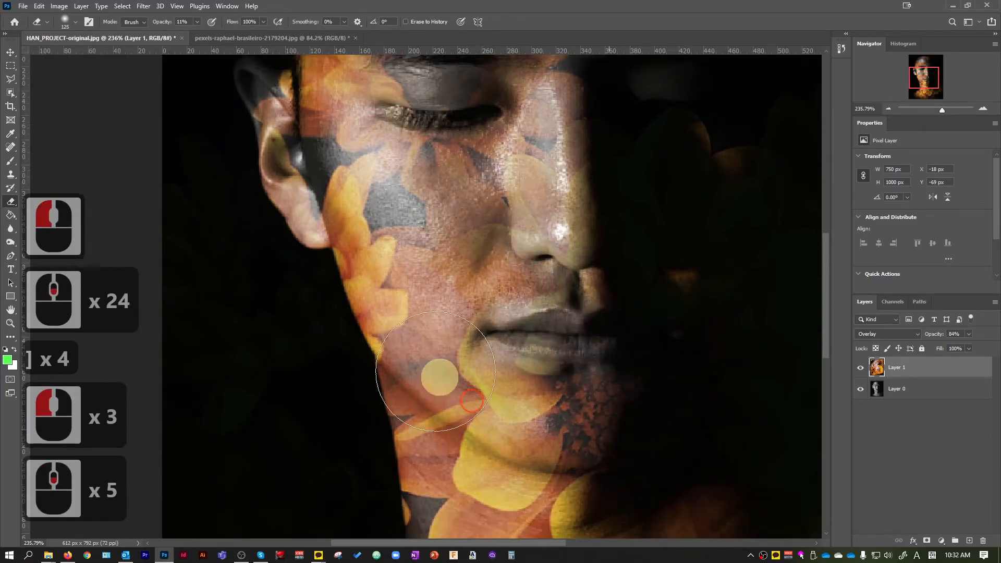
{"action": "left_click", "coordinate": [621, 390]}
Step: Fade the flower petals beneath the chin and across the neck with broad, light eraser strokes
{"action": "scroll", "coordinate": [621, 390], "scroll_direction": "down", "scroll_amount": 7, "text": "alt"}
{"action": "scroll", "coordinate": [471, 428], "scroll_direction": "up", "scroll_amount": 7}
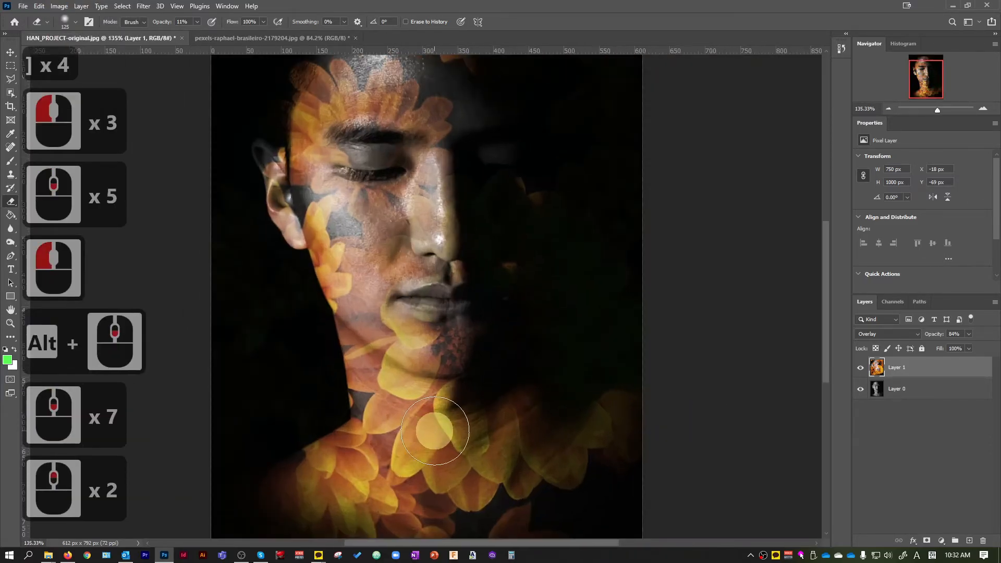
{"action": "left_click", "coordinate": [446, 397]}
{"action": "left_click", "coordinate": [472, 420]}
{"action": "left_click_drag", "start_coordinate": [489, 432], "coordinate": [374, 340]}
{"action": "left_click_drag", "start_coordinate": [518, 353], "coordinate": [495, 348]}
{"action": "mouse_move", "coordinate": [581, 346]}
{"action": "left_mouse_down"}
{"action": "mouse_move", "coordinate": [404, 397]}
{"action": "mouse_move", "coordinate": [533, 444]}
{"action": "left_mouse_up"}
{"action": "left_click", "coordinate": [510, 406]}
Step: Continue softly erasing the petals down the neck and across the upper chest
{"action": "scroll", "coordinate": [510, 407], "scroll_direction": "down", "scroll_amount": 4}
{"action": "mouse_move", "coordinate": [535, 312]}
{"action": "left_mouse_down"}
{"action": "mouse_move", "coordinate": [511, 311]}
{"action": "mouse_move", "coordinate": [472, 334]}
{"action": "left_mouse_up"}
{"action": "mouse_move", "coordinate": [416, 389]}
{"action": "left_mouse_down"}
{"action": "mouse_move", "coordinate": [447, 392]}
{"action": "mouse_move", "coordinate": [404, 451]}
{"action": "left_mouse_up"}
{"action": "left_click", "coordinate": [378, 476]}
{"action": "left_click_drag", "start_coordinate": [365, 506], "coordinate": [401, 514]}
{"action": "mouse_move", "coordinate": [454, 510]}
{"action": "left_mouse_down"}
{"action": "mouse_move", "coordinate": [438, 511]}
{"action": "mouse_move", "coordinate": [517, 493]}
{"action": "left_mouse_up"}
{"action": "left_click_drag", "start_coordinate": [592, 464], "coordinate": [459, 498]}
Step: Fade the petals over the shadowed shoulder and the dark area beside it with broad eraser strokes
{"action": "mouse_move", "coordinate": [666, 381]}
{"action": "left_mouse_down"}
{"action": "mouse_move", "coordinate": [646, 358]}
{"action": "mouse_move", "coordinate": [720, 316]}
{"action": "left_mouse_up"}
{"action": "mouse_move", "coordinate": [563, 391]}
{"action": "left_mouse_down"}
{"action": "mouse_move", "coordinate": [537, 395]}
{"action": "mouse_move", "coordinate": [605, 365]}
{"action": "left_mouse_up"}
{"action": "mouse_move", "coordinate": [753, 308]}
{"action": "left_mouse_down"}
{"action": "mouse_move", "coordinate": [754, 372]}
{"action": "mouse_move", "coordinate": [692, 456]}
{"action": "left_mouse_up"}
{"action": "mouse_move", "coordinate": [776, 385]}
{"action": "left_mouse_down"}
{"action": "mouse_move", "coordinate": [759, 363]}
{"action": "mouse_move", "coordinate": [565, 336]}
{"action": "left_mouse_up"}
{"action": "left_click_drag", "start_coordinate": [749, 355], "coordinate": [616, 366]}
{"action": "mouse_move", "coordinate": [816, 383]}
{"action": "left_mouse_down"}
{"action": "mouse_move", "coordinate": [610, 405]}
{"action": "mouse_move", "coordinate": [658, 430]}
{"action": "left_mouse_up"}
{"action": "mouse_move", "coordinate": [787, 454]}
{"action": "left_mouse_down"}
{"action": "mouse_move", "coordinate": [825, 459]}
{"action": "mouse_move", "coordinate": [578, 293]}
{"action": "left_mouse_up"}
{"action": "left_click_drag", "start_coordinate": [767, 300], "coordinate": [769, 365]}
{"action": "left_click", "coordinate": [769, 384]}
Step: Erase the faint flower remnants in the dark background beside the shadowed side of the face
{"action": "scroll", "coordinate": [771, 382], "scroll_direction": "up", "scroll_amount": 20}
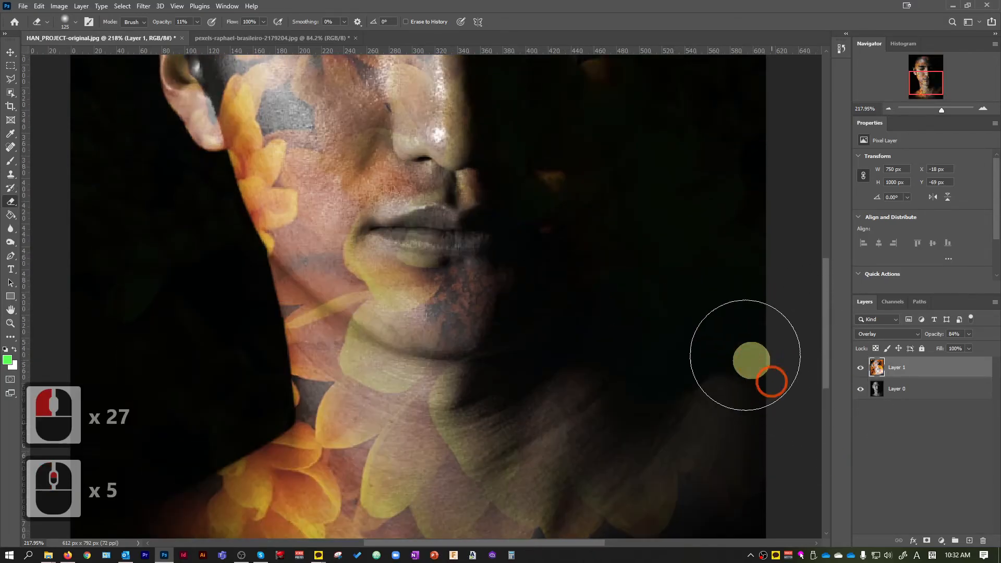
{"action": "left_click_drag", "start_coordinate": [626, 378], "coordinate": [639, 157]}
{"action": "left_click_drag", "start_coordinate": [639, 161], "coordinate": [620, 344]}
{"action": "mouse_move", "coordinate": [608, 128]}
{"action": "left_mouse_down"}
{"action": "mouse_move", "coordinate": [595, 320]}
{"action": "mouse_move", "coordinate": [596, 141]}
{"action": "left_mouse_up"}
{"action": "left_click_drag", "start_coordinate": [597, 141], "coordinate": [595, 374]}
Step: Erase the remaining flower traces around the lower edge of the shadowed shoulder
{"action": "scroll", "coordinate": [715, 351], "scroll_direction": "down", "scroll_amount": 18}
{"action": "scroll", "coordinate": [719, 375], "scroll_direction": "down", "scroll_amount": 17}
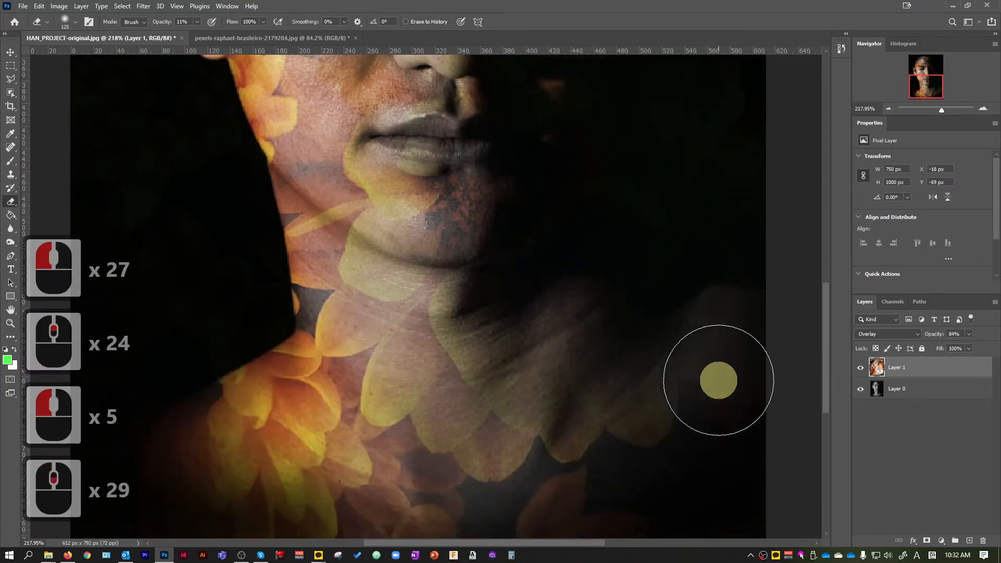
{"action": "left_click", "coordinate": [744, 464]}
{"action": "left_click", "coordinate": [745, 464]}
{"action": "left_click", "coordinate": [679, 237]}
{"action": "left_click", "coordinate": [678, 237]}
{"action": "left_click", "coordinate": [650, 359]}
Step: Lightly erase the petals along the top of the forehead and hairline
{"action": "scroll", "coordinate": [668, 353], "scroll_direction": "down", "scroll_amount": 9}
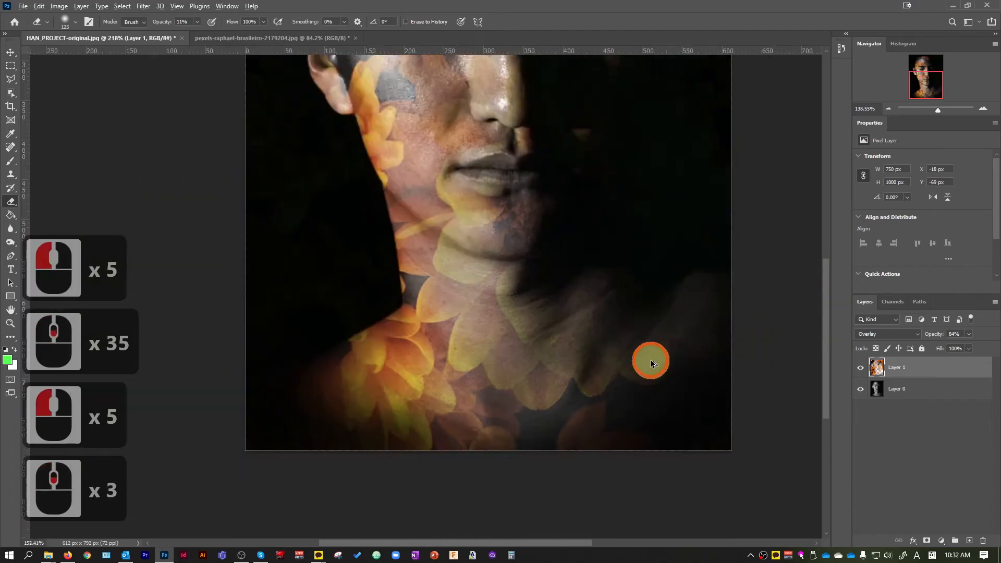
{"action": "scroll", "coordinate": [243, 267], "scroll_direction": "up", "scroll_amount": 2}
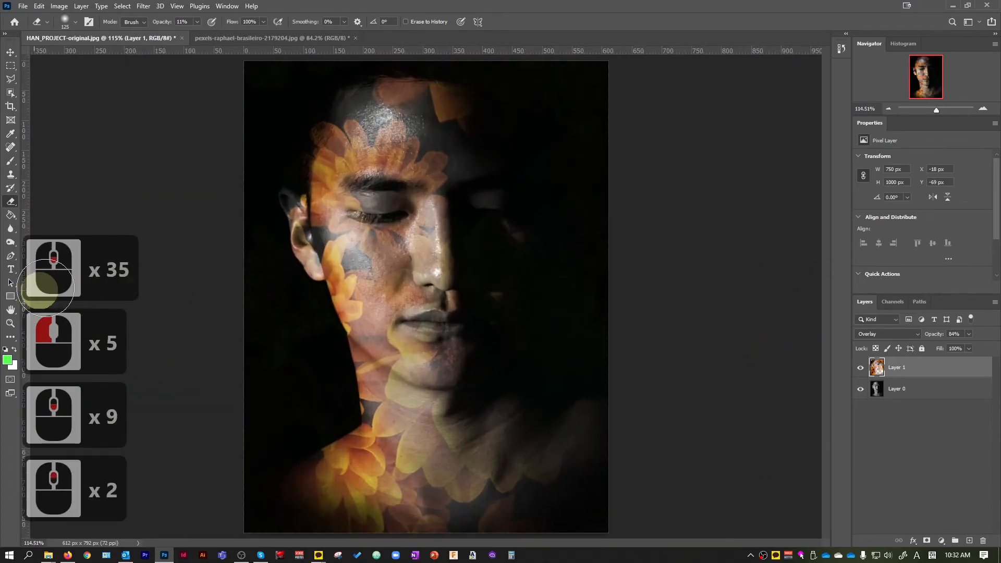
{"action": "scroll", "coordinate": [324, 286], "scroll_direction": "down", "scroll_amount": 4}
{"action": "scroll", "coordinate": [195, 250], "scroll_direction": "up", "scroll_amount": 10}
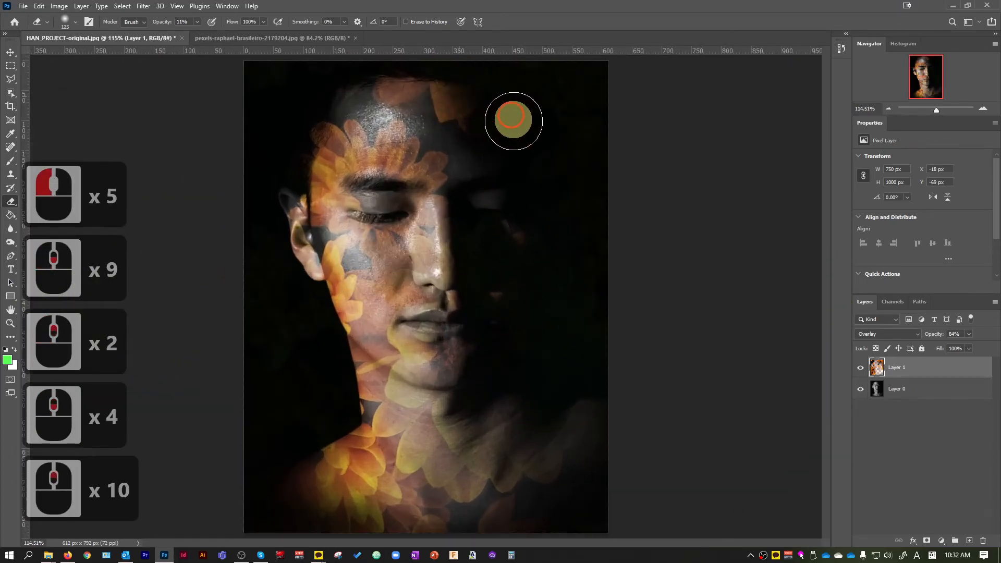
{"action": "left_click", "coordinate": [382, 85]}
{"action": "left_click", "coordinate": [447, 105]}
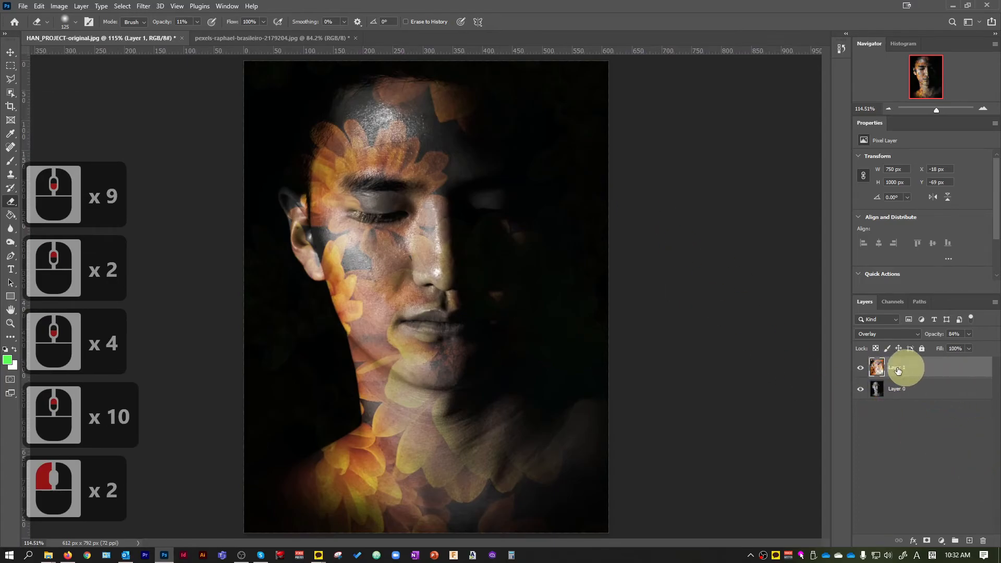
Step: Toggle the visibility of Layer 1 and Layer 2 to compare the erased flower blend with the untouched one
{"action": "scroll", "coordinate": [453, 323], "scroll_direction": "up", "scroll_amount": 6}
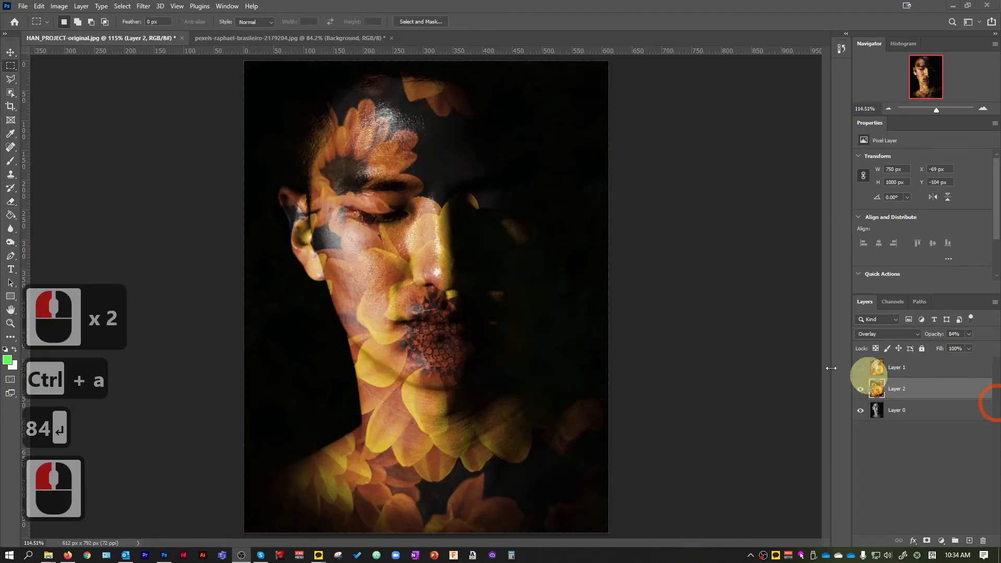
{"action": "left_click", "coordinate": [496, 284]}
{"action": "left_click", "coordinate": [679, 273]}
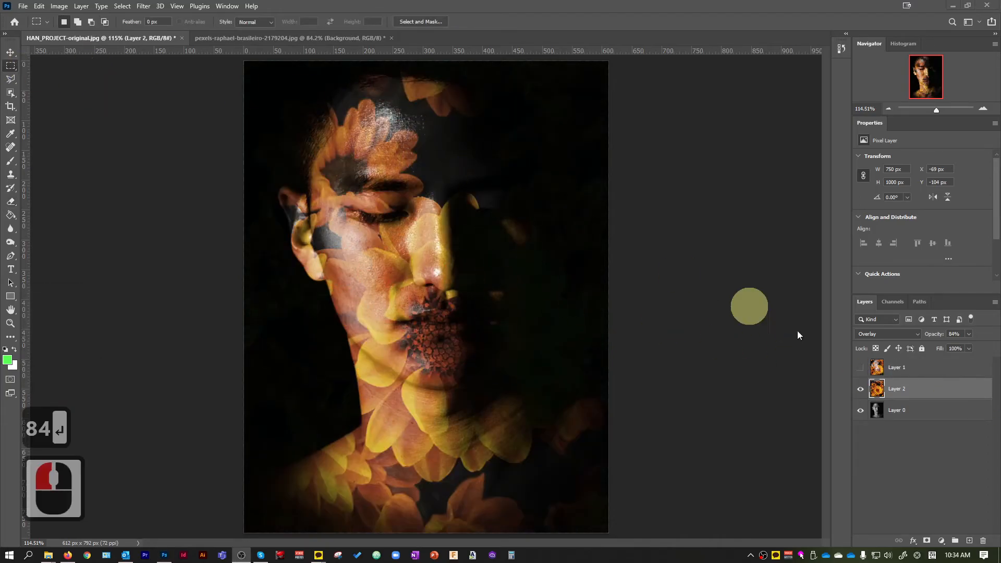
{"action": "left_click", "coordinate": [860, 390]}
{"action": "left_click", "coordinate": [860, 376]}
{"action": "left_click", "coordinate": [861, 390]}
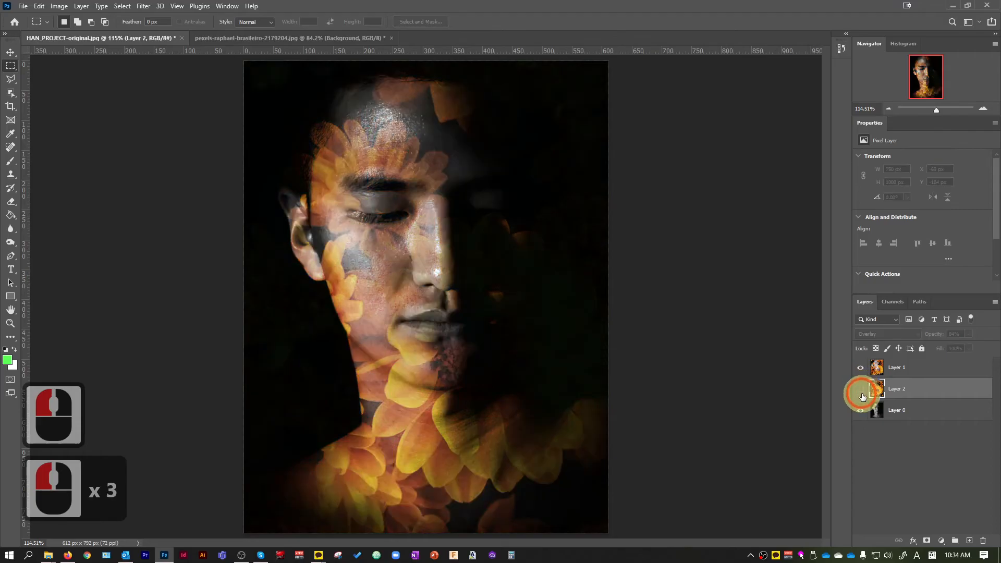